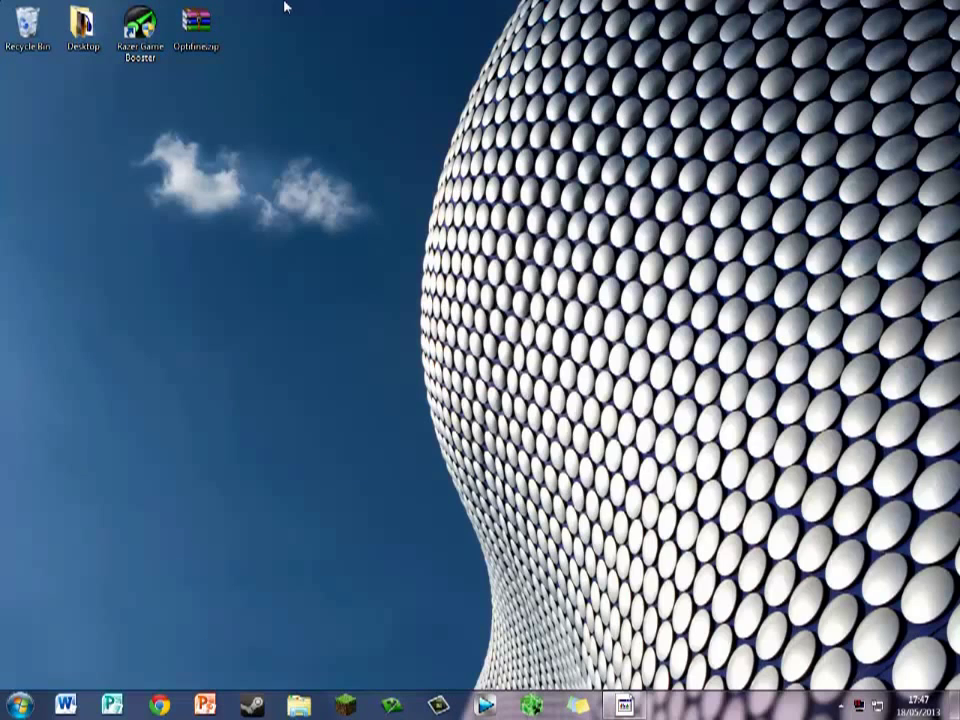
Move the Razer Game Booster shortcut apart from the other desktop icons and start the program, declining its update
{"action": "left_click_drag", "start_coordinate": [321, 1], "coordinate": [720, 519]}
{"action": "left_click_drag", "start_coordinate": [132, 45], "coordinate": [300, 48]}
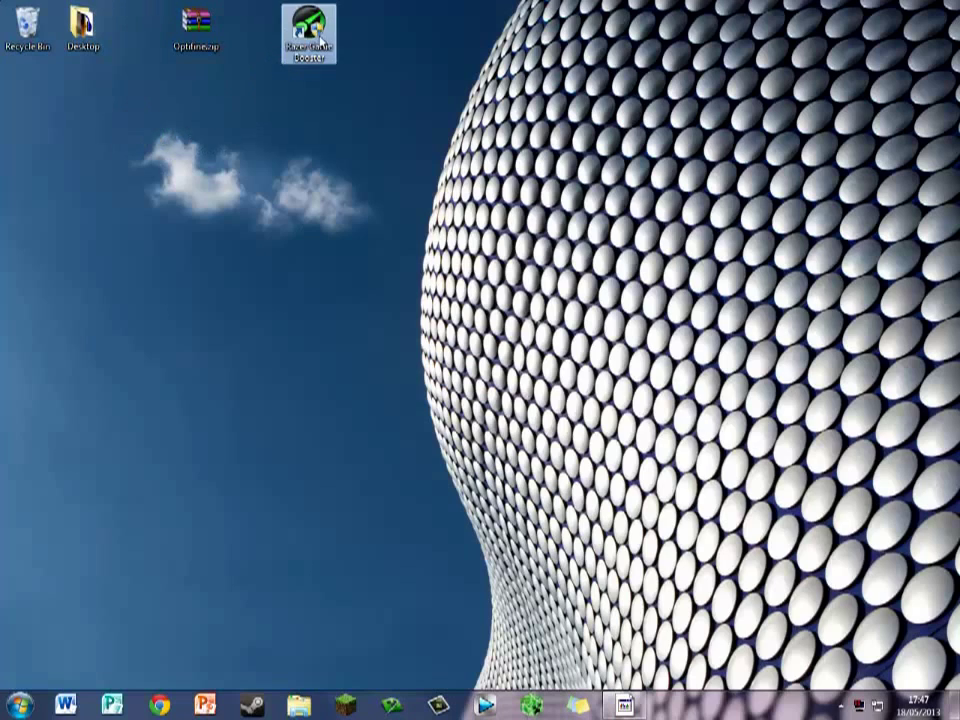
{"action": "double_click", "coordinate": [328, 52]}
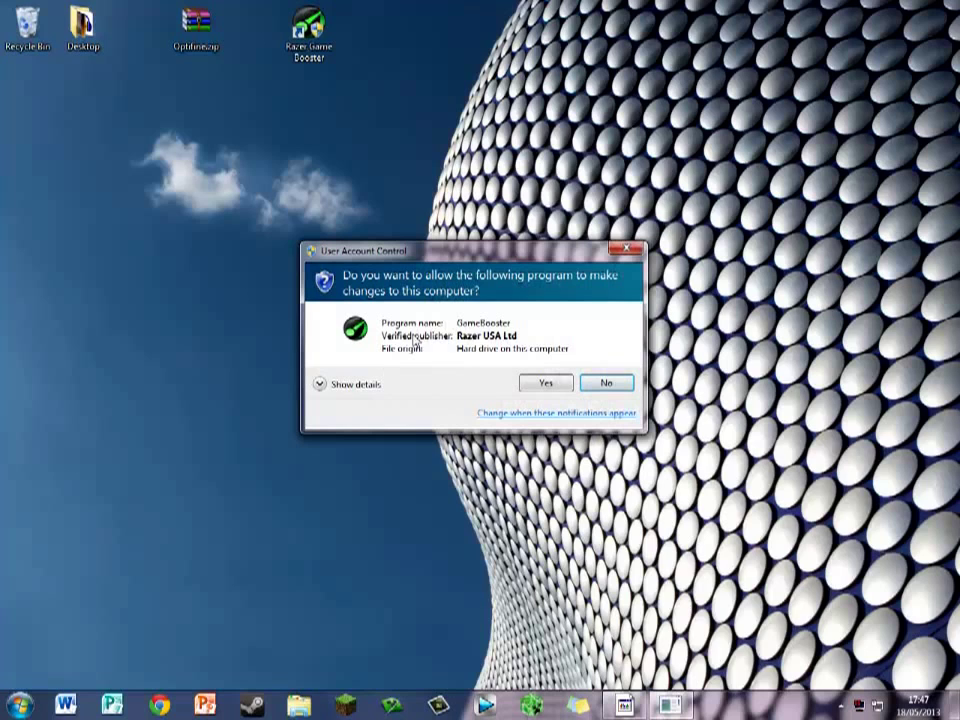
{"action": "left_click", "coordinate": [541, 387]}
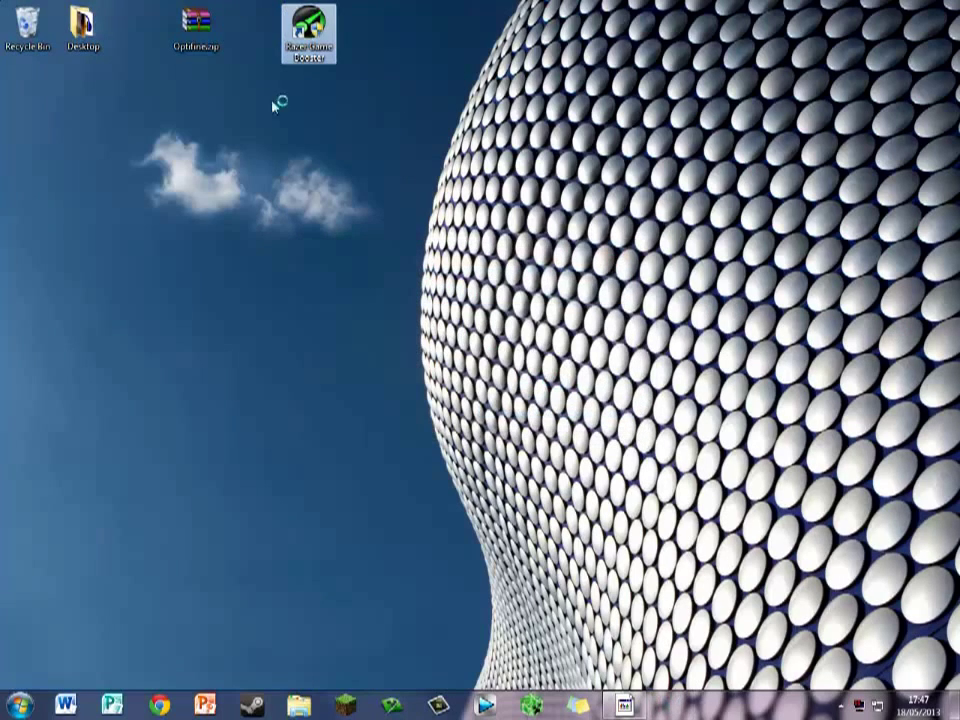
{"action": "left_click", "coordinate": [290, 146]}
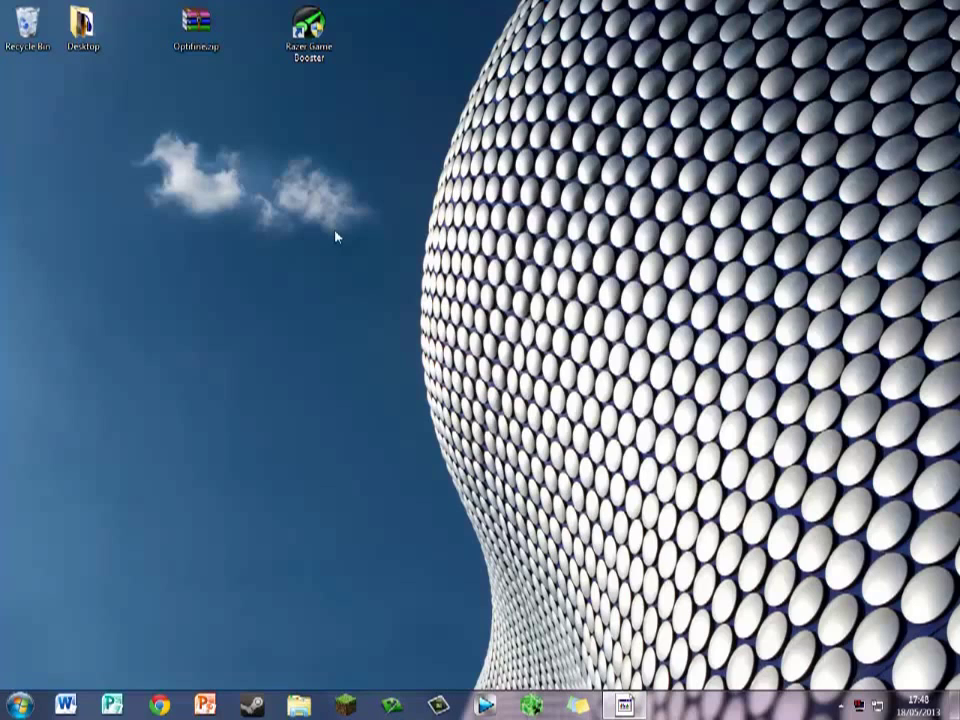
{"action": "double_click", "coordinate": [328, 64]}
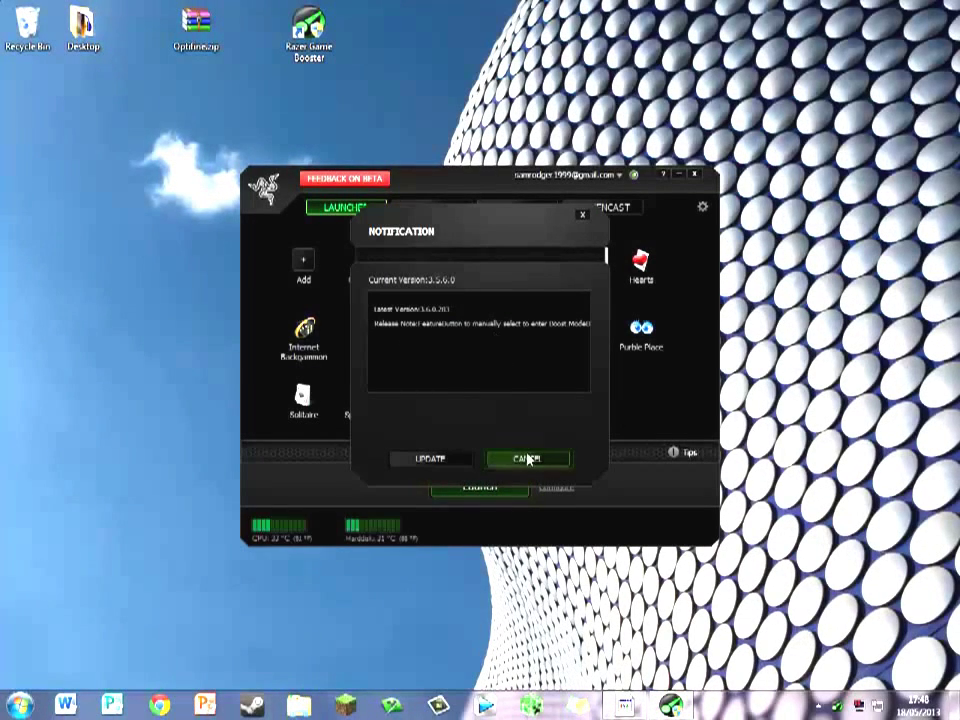
{"action": "left_click", "coordinate": [527, 458]}
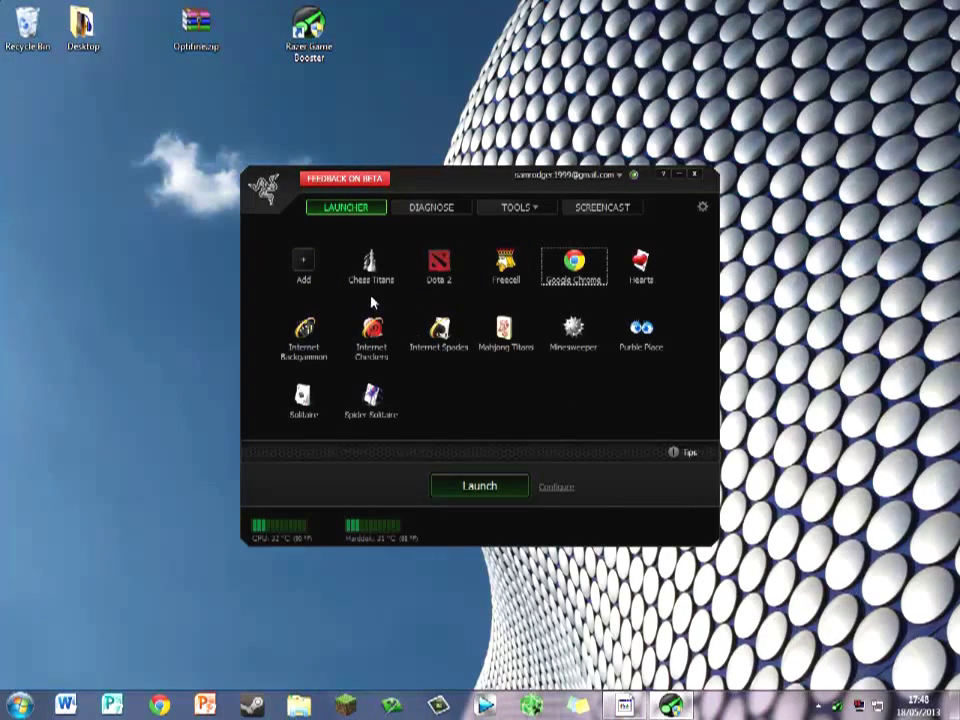
{"action": "left_click", "coordinate": [438, 281]}
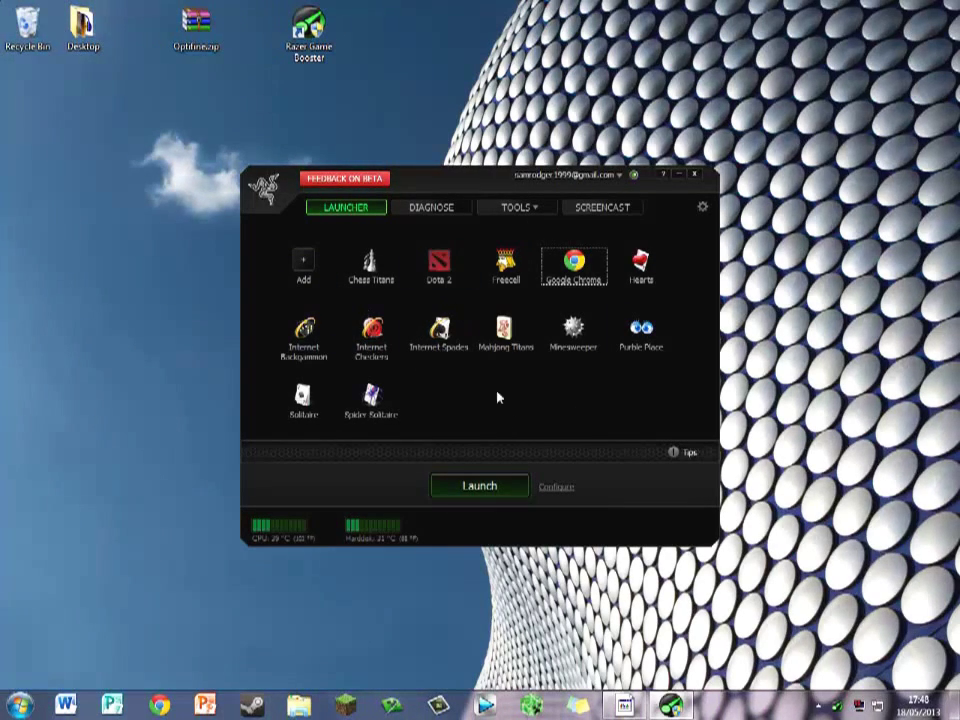
{"action": "left_click", "coordinate": [305, 262]}
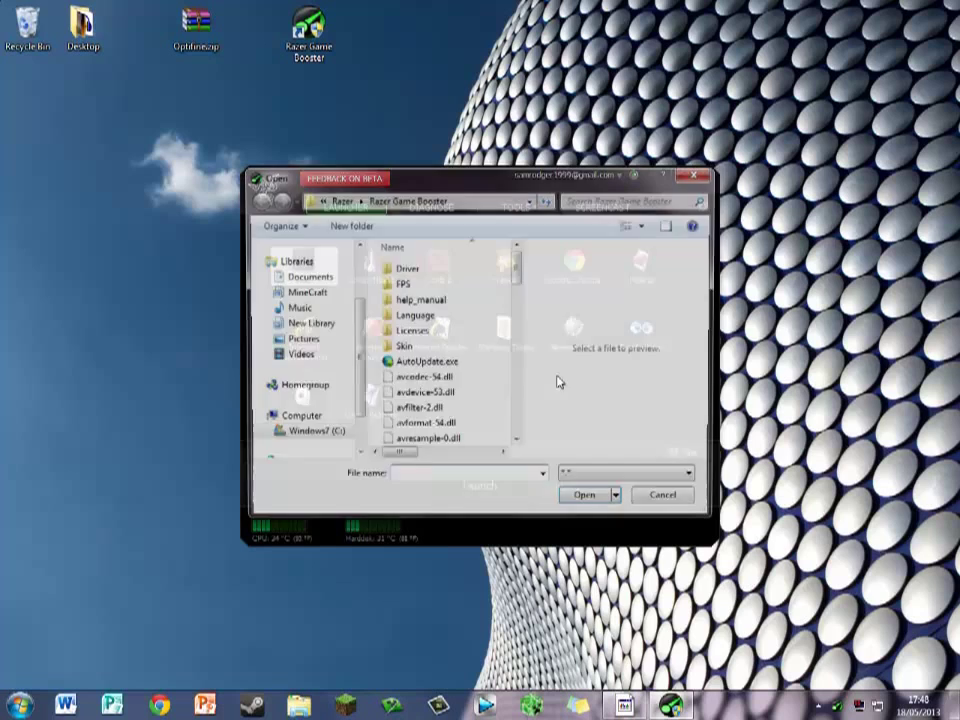
{"action": "scroll", "coordinate": [336, 377], "scroll_direction": "down", "scroll_amount": 2}
{"action": "scroll", "coordinate": [326, 300], "scroll_direction": "up", "scroll_amount": 5}
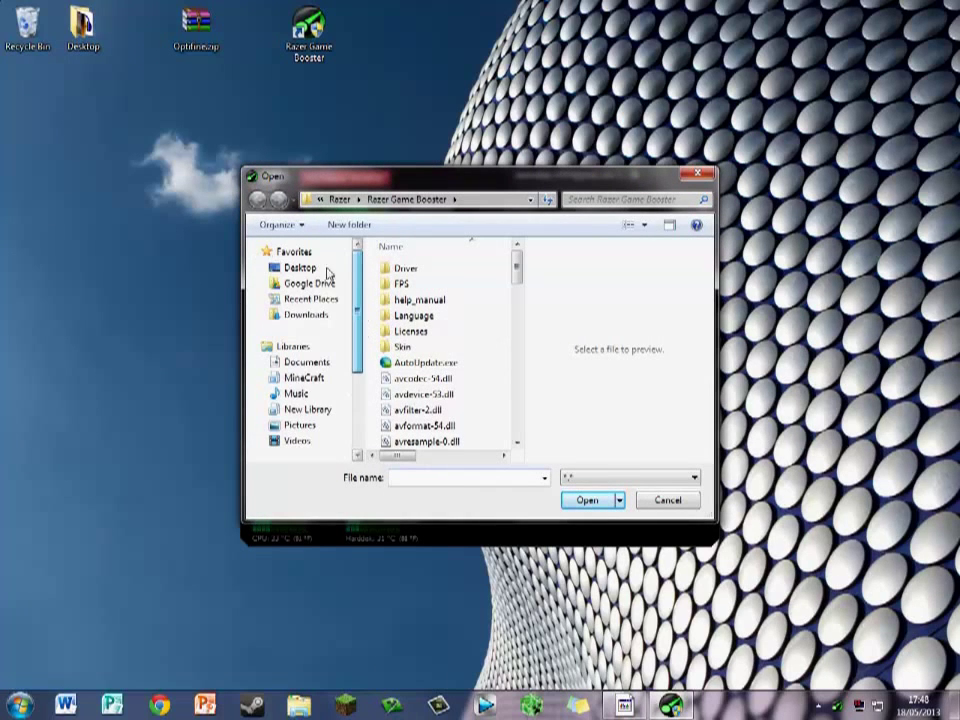
{"action": "left_click", "coordinate": [320, 270]}
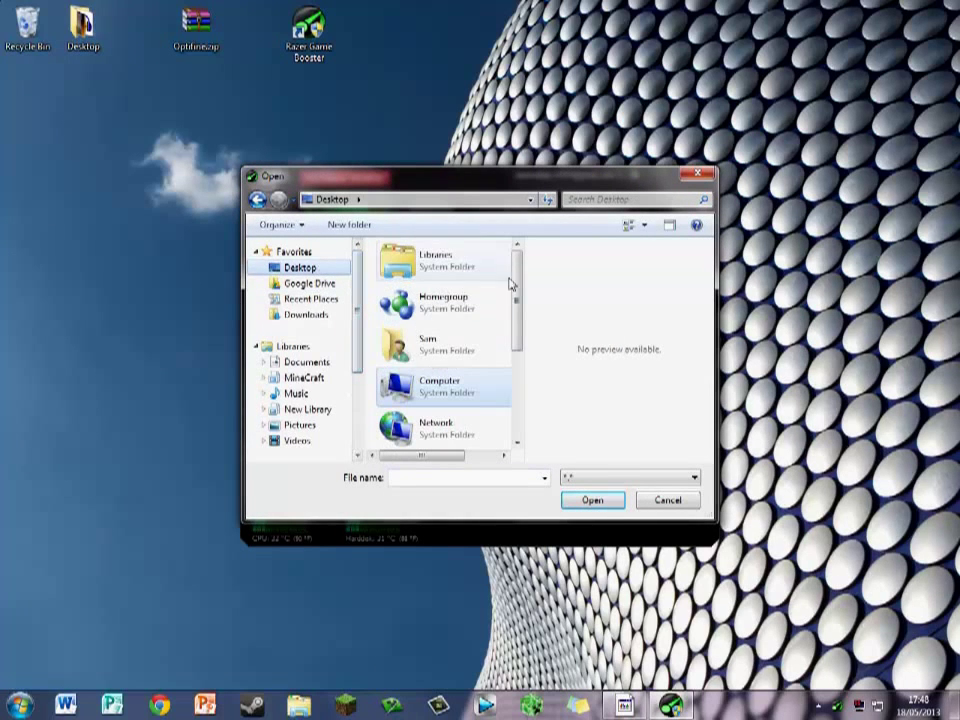
{"action": "scroll", "coordinate": [508, 400], "scroll_direction": "down", "scroll_amount": 3}
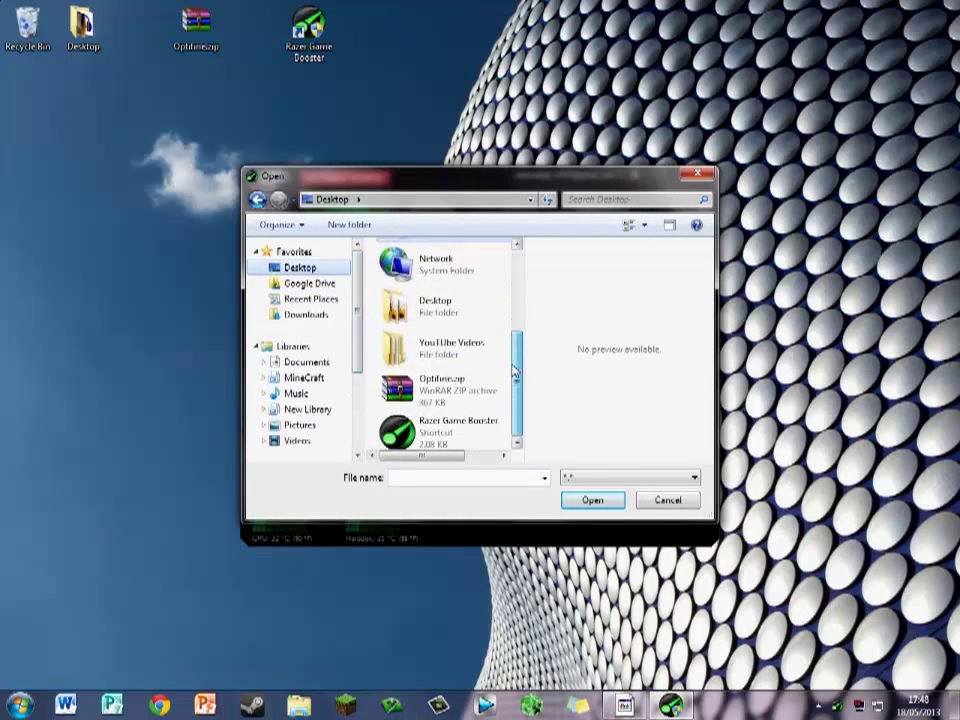
{"action": "left_click", "coordinate": [697, 173]}
{"action": "left_click", "coordinate": [345, 705]}
{"action": "right_click", "coordinate": [345, 705]}
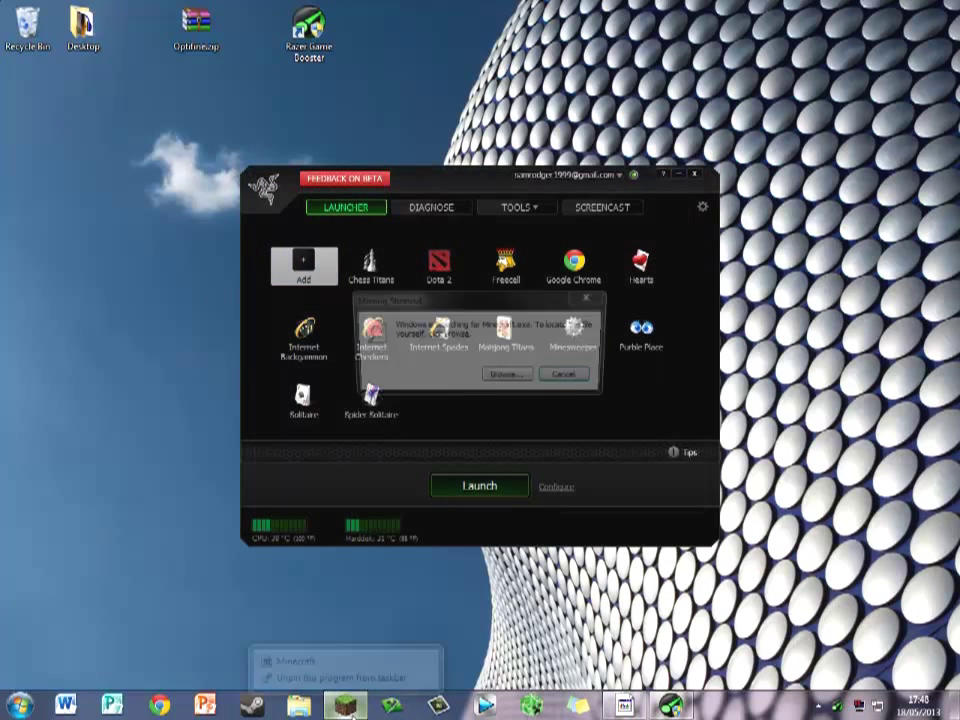
{"action": "left_click", "coordinate": [331, 665]}
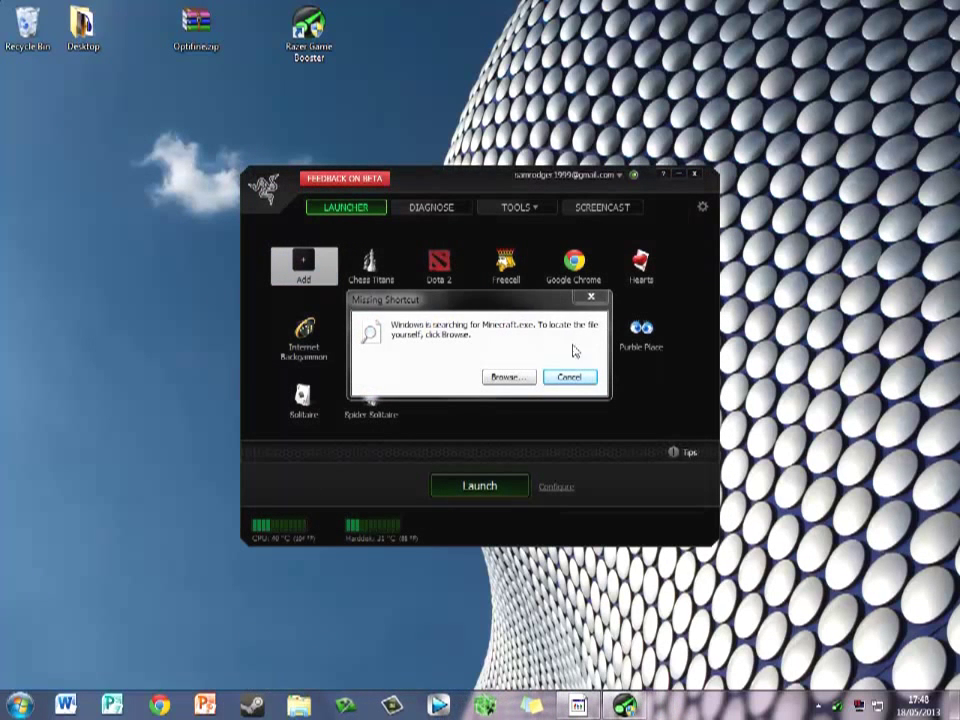
{"action": "left_click", "coordinate": [569, 378]}
Search the computer for minecraft.exe and place the Minecraft.exe file on the desktop
{"action": "key", "text": "super"}
{"action": "type", "text": "m"}
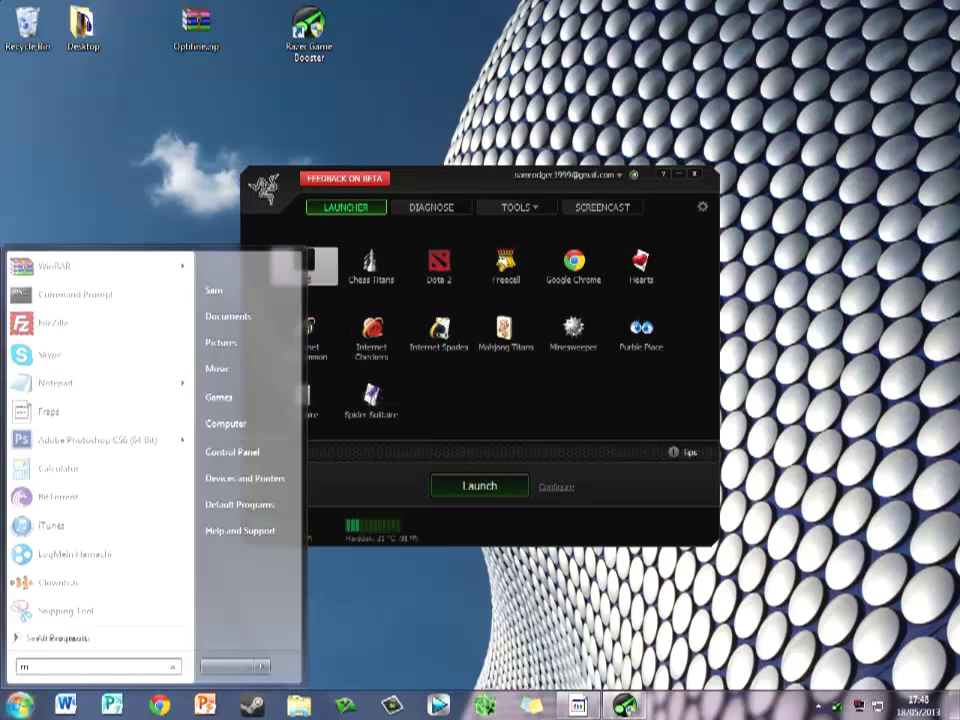
{"action": "type", "text": "inecraft"}
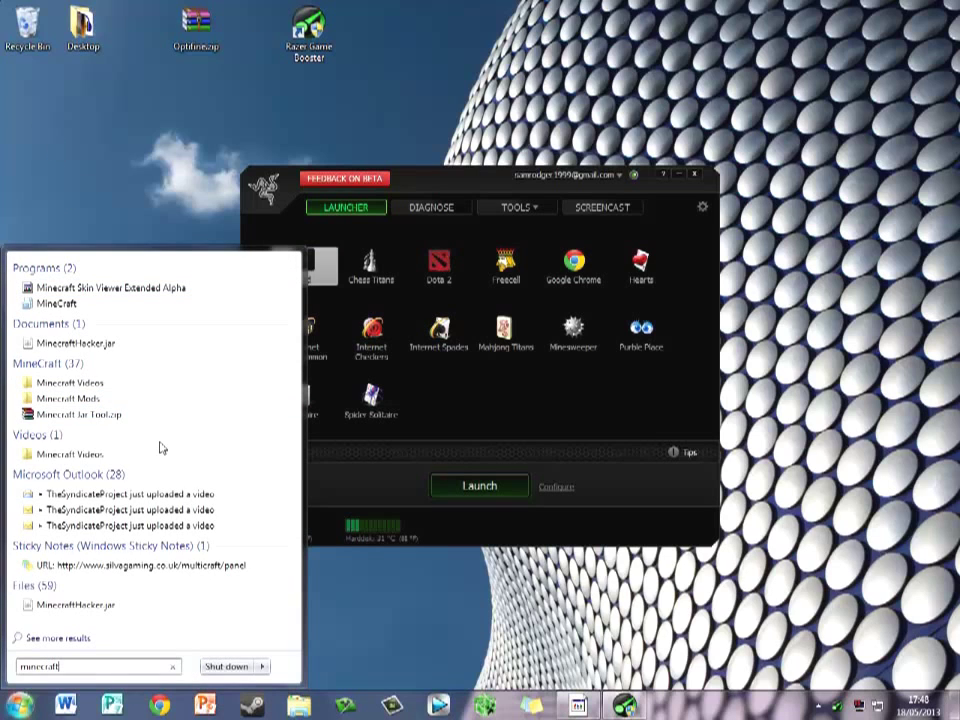
{"action": "type", "text": ".exe"}
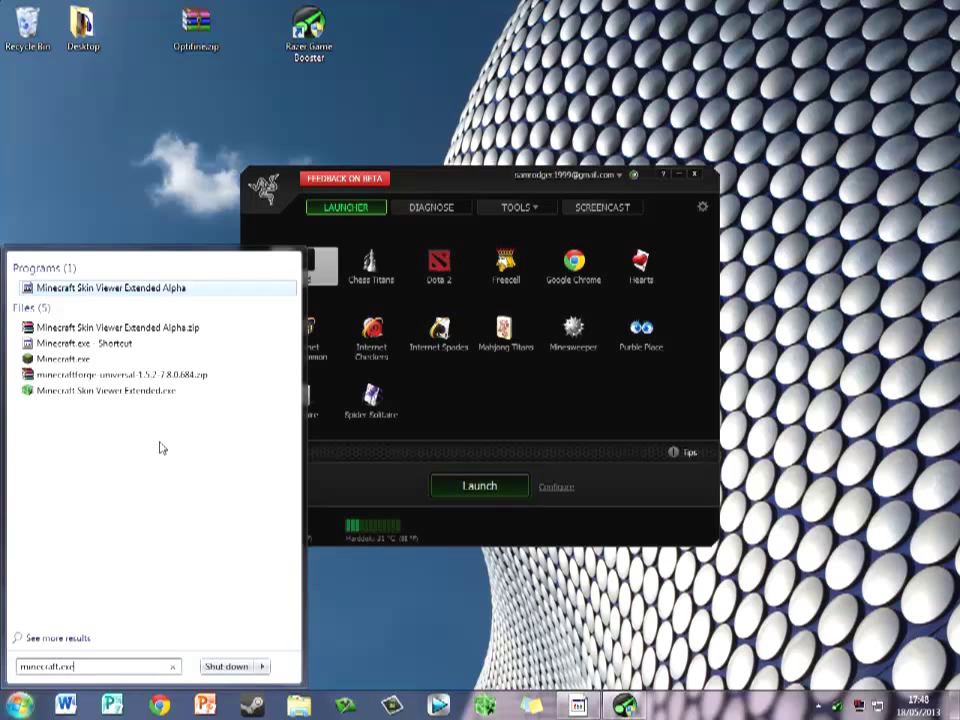
{"action": "left_click_drag", "start_coordinate": [63, 303], "coordinate": [75, 189]}
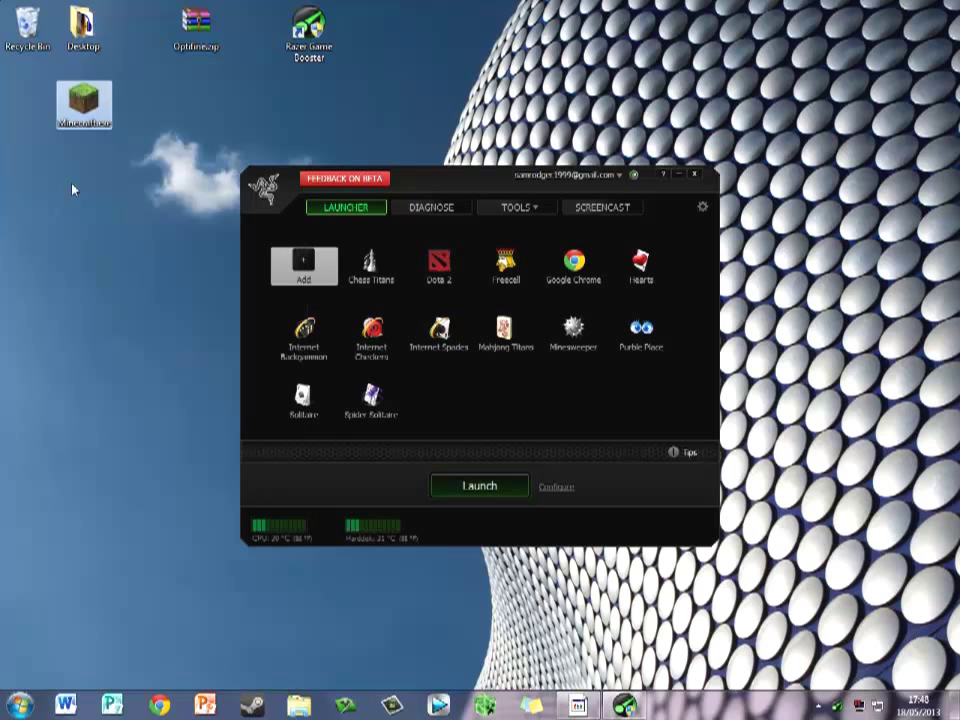
Add Minecraft.exe from the desktop to the Game Booster launcher and launch it from there, closing both windows when done
{"action": "left_click_drag", "start_coordinate": [92, 127], "coordinate": [315, 280]}
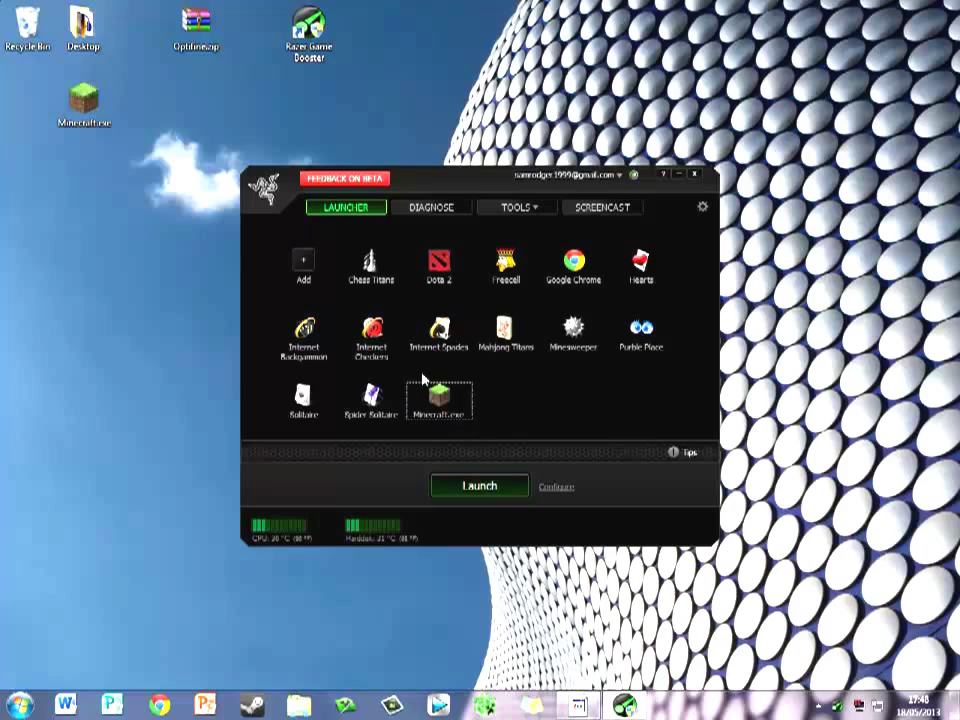
{"action": "left_click", "coordinate": [432, 395]}
{"action": "left_click", "coordinate": [441, 487]}
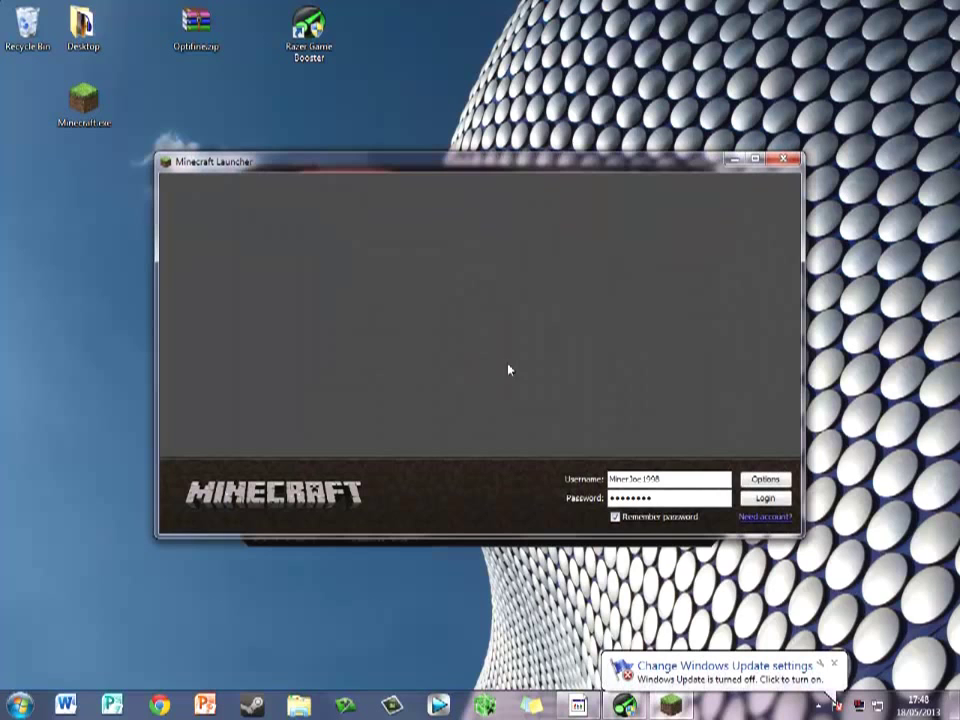
{"action": "left_click", "coordinate": [791, 160]}
{"action": "left_click", "coordinate": [694, 174]}
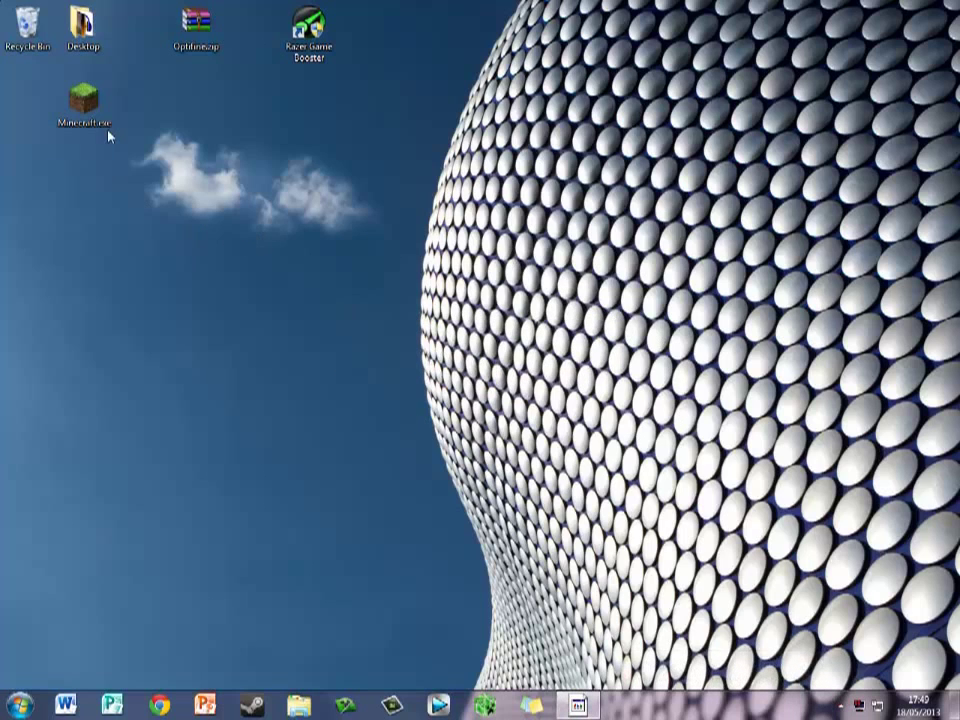
Rearrange the desktop icons so the Desktop folder precedes Optifine.zip and Minecraft.exe sits between Optifine.zip and Razer Game Booster
{"action": "left_click_drag", "start_coordinate": [100, 112], "coordinate": [110, 36]}
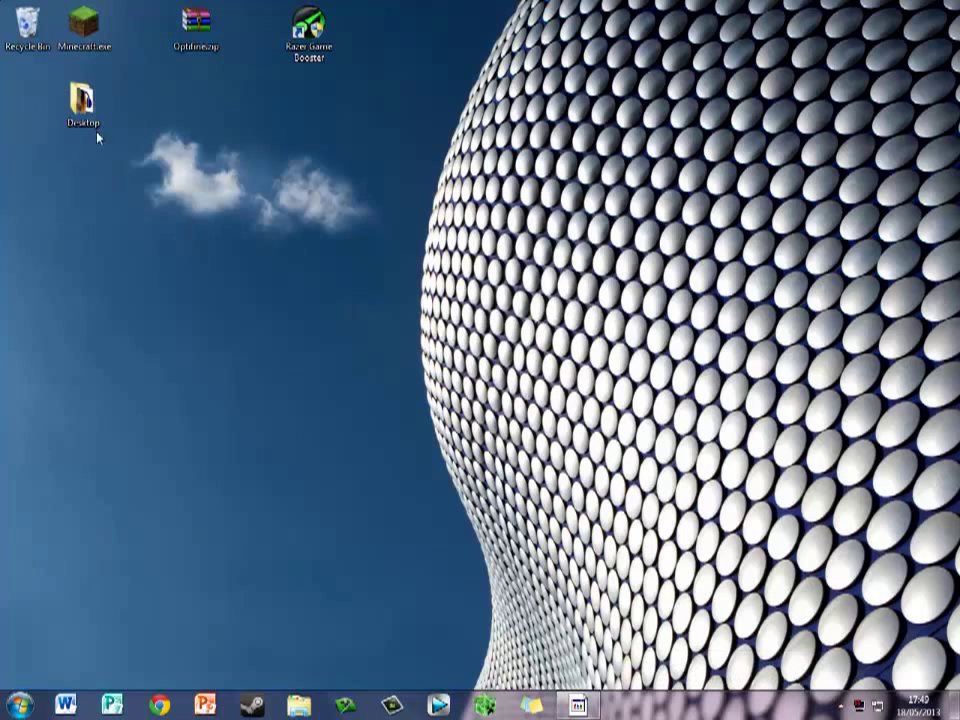
{"action": "left_click_drag", "start_coordinate": [95, 125], "coordinate": [150, 48]}
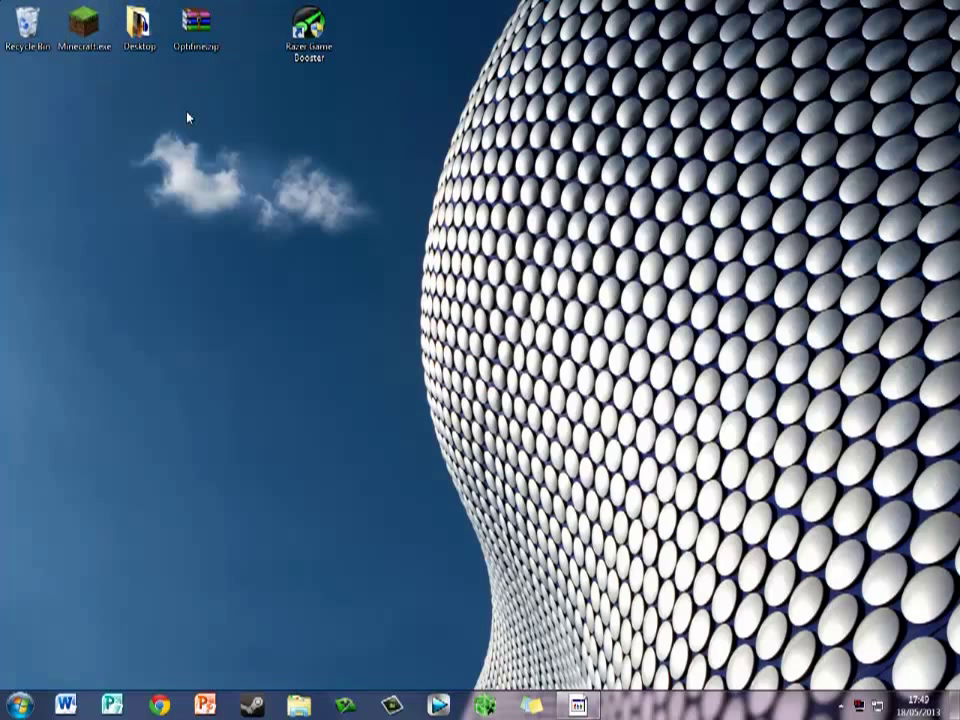
{"action": "left_click_drag", "start_coordinate": [84, 25], "coordinate": [255, 28]}
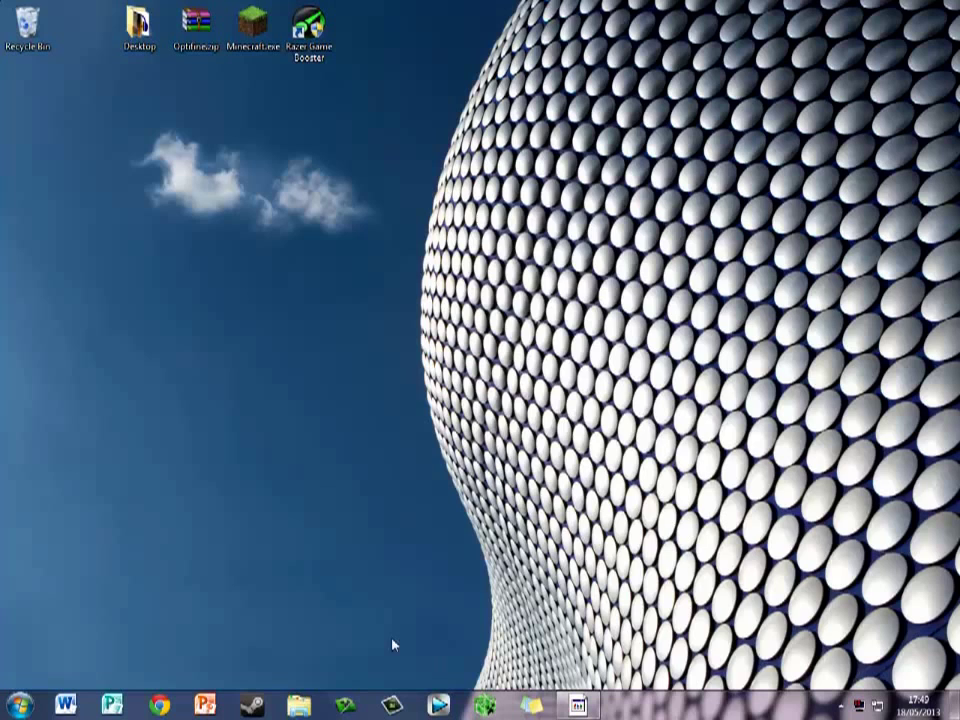
Open MCPatcher and add Optifine.zip from the desktop as an external mod
{"action": "left_click", "coordinate": [346, 706]}
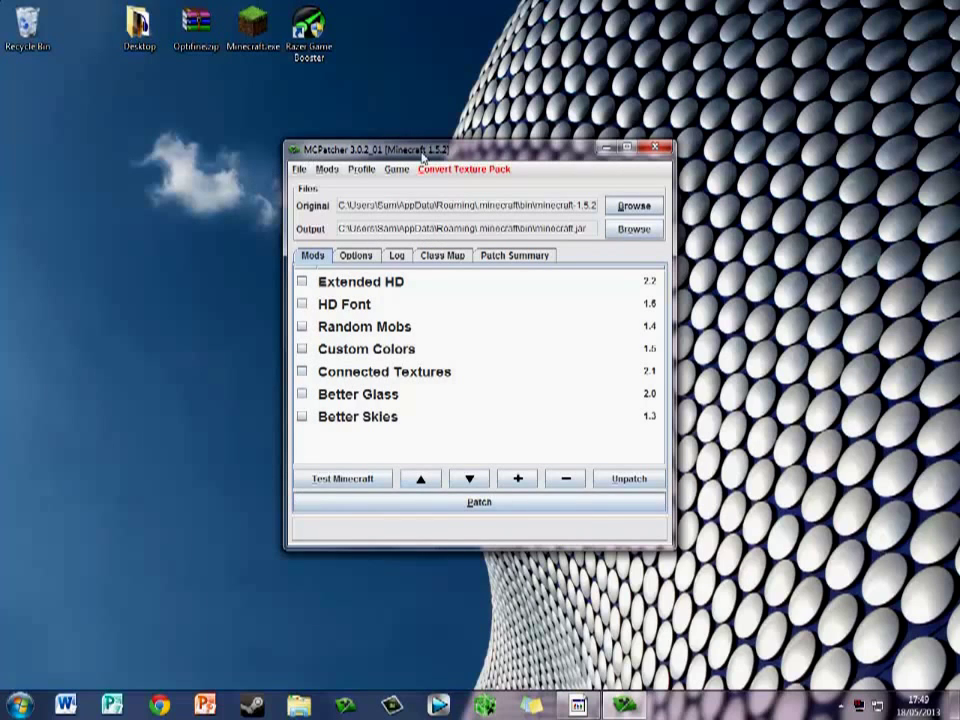
{"action": "left_click", "coordinate": [518, 478]}
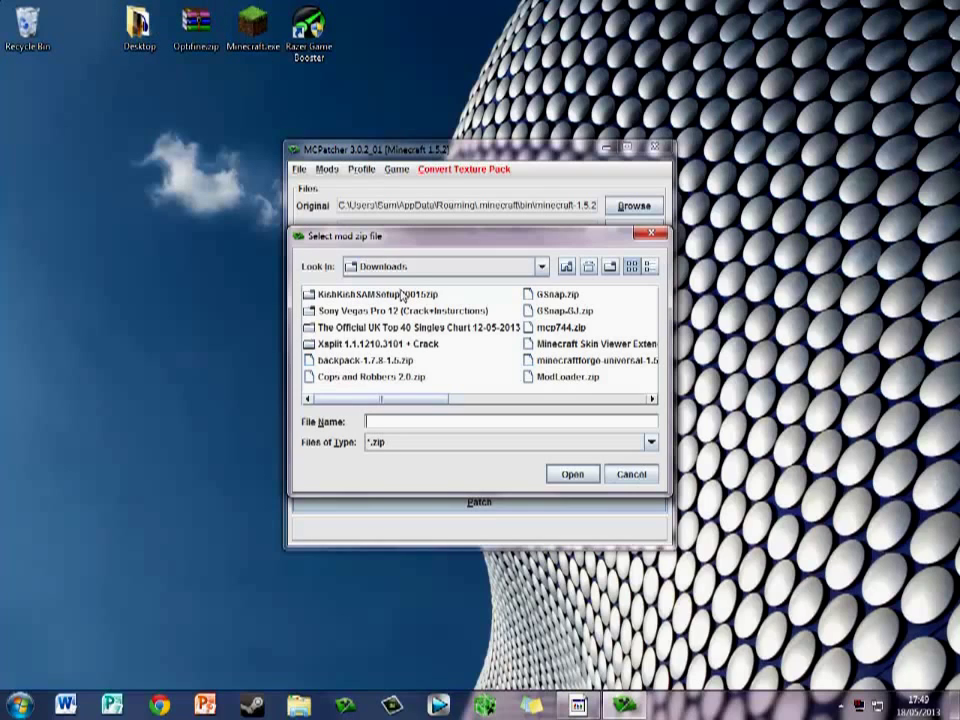
{"action": "left_click", "coordinate": [410, 266]}
{"action": "scroll", "coordinate": [398, 340], "scroll_direction": "up", "scroll_amount": 2}
{"action": "scroll", "coordinate": [398, 345], "scroll_direction": "down", "scroll_amount": 2}
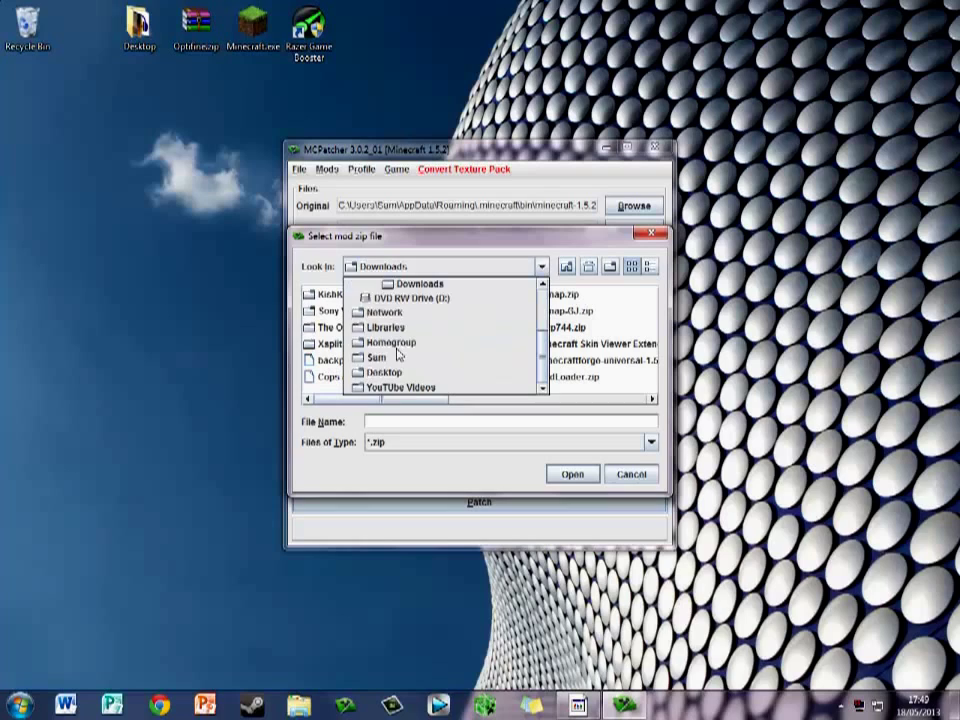
{"action": "scroll", "coordinate": [398, 340], "scroll_direction": "up", "scroll_amount": 3}
{"action": "left_click", "coordinate": [364, 299]}
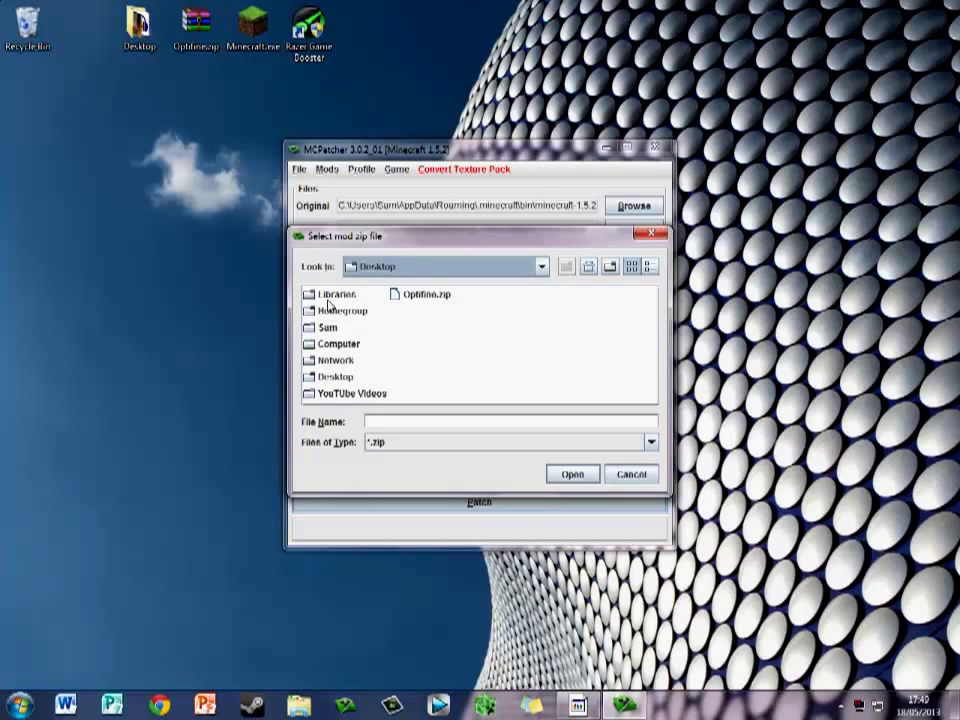
{"action": "left_click", "coordinate": [428, 296]}
{"action": "left_click", "coordinate": [566, 476]}
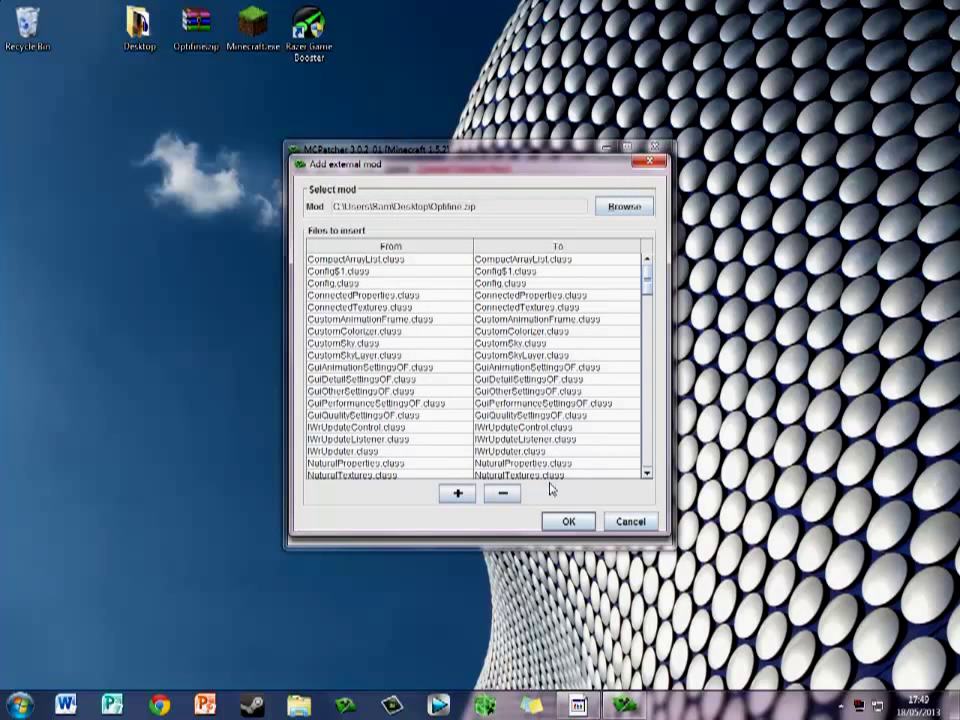
{"action": "left_click", "coordinate": [565, 518]}
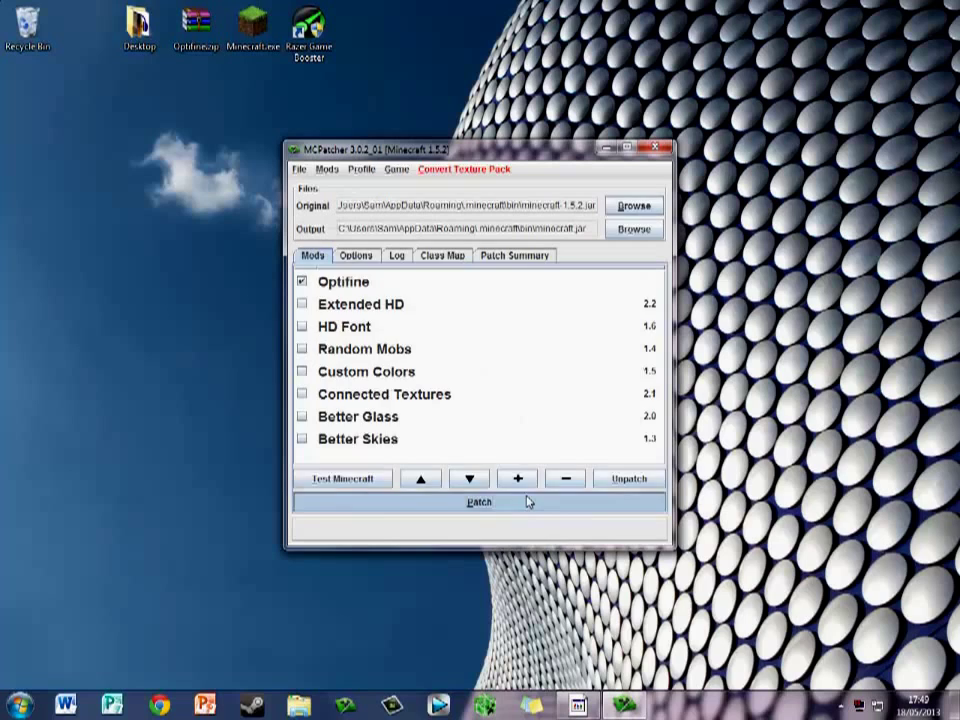
Patch Minecraft with the Optifine mod and test-run the game, closing both the game and MCPatcher when done
{"action": "left_click", "coordinate": [527, 501]}
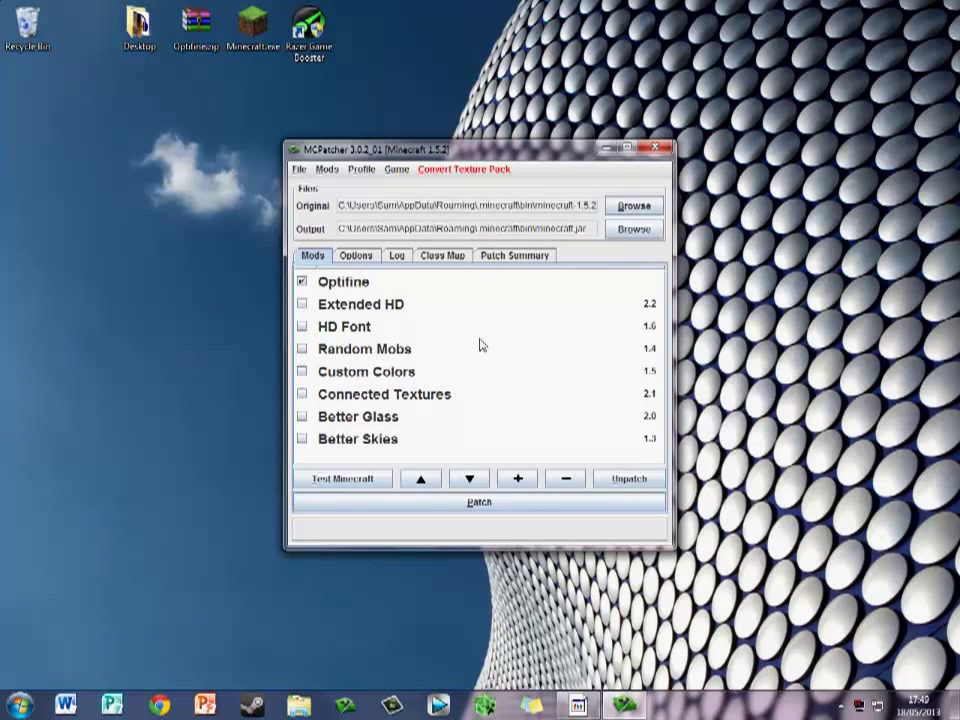
{"action": "left_click", "coordinate": [343, 479]}
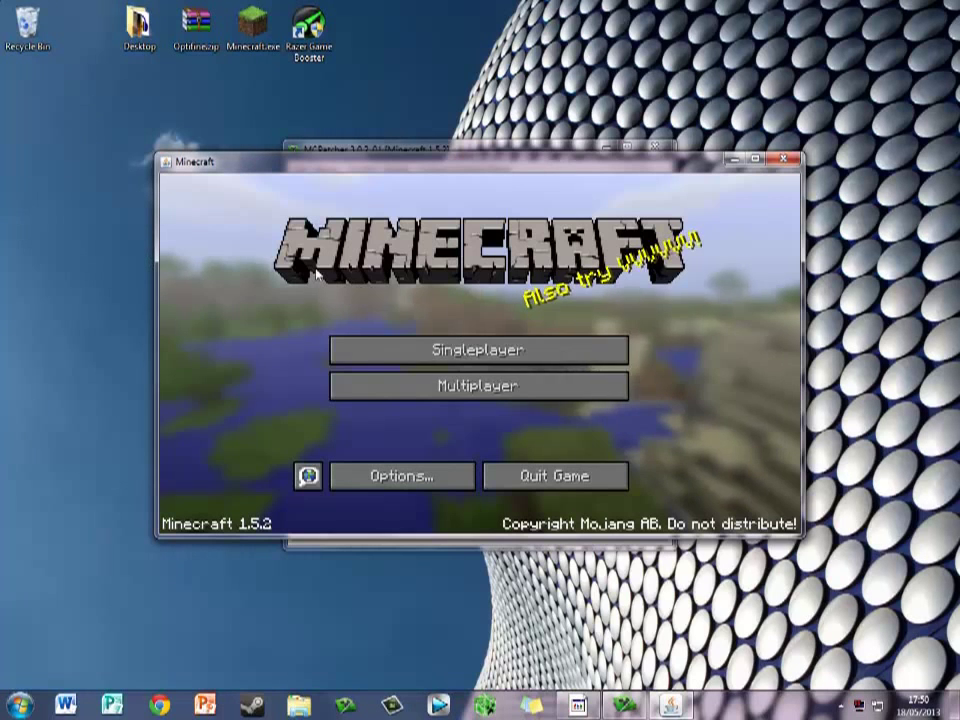
{"action": "left_click", "coordinate": [783, 158]}
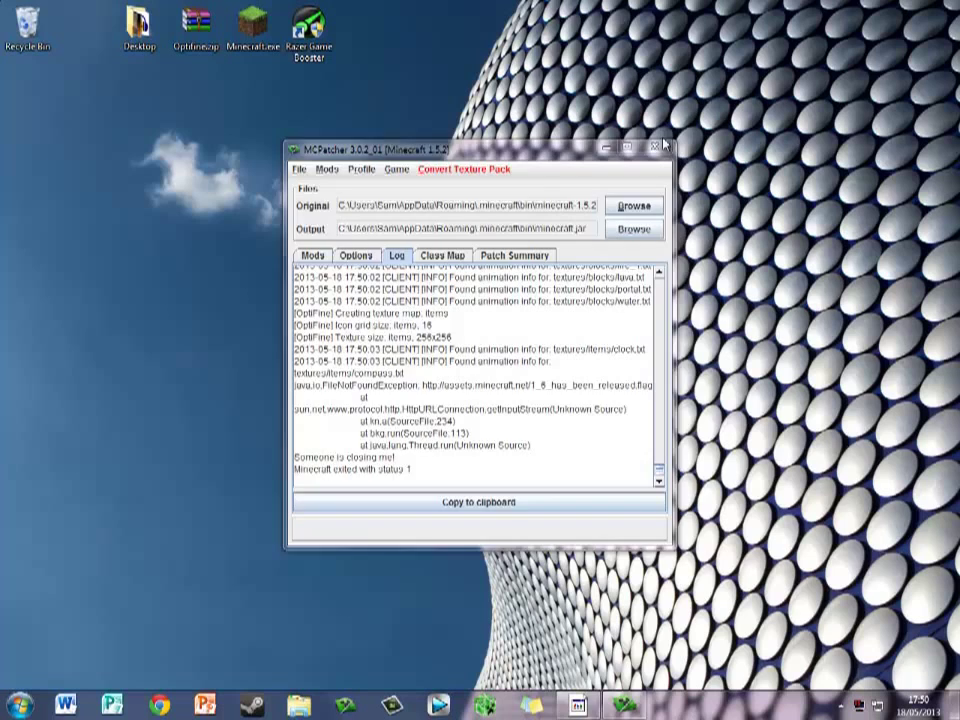
{"action": "left_click", "coordinate": [656, 147]}
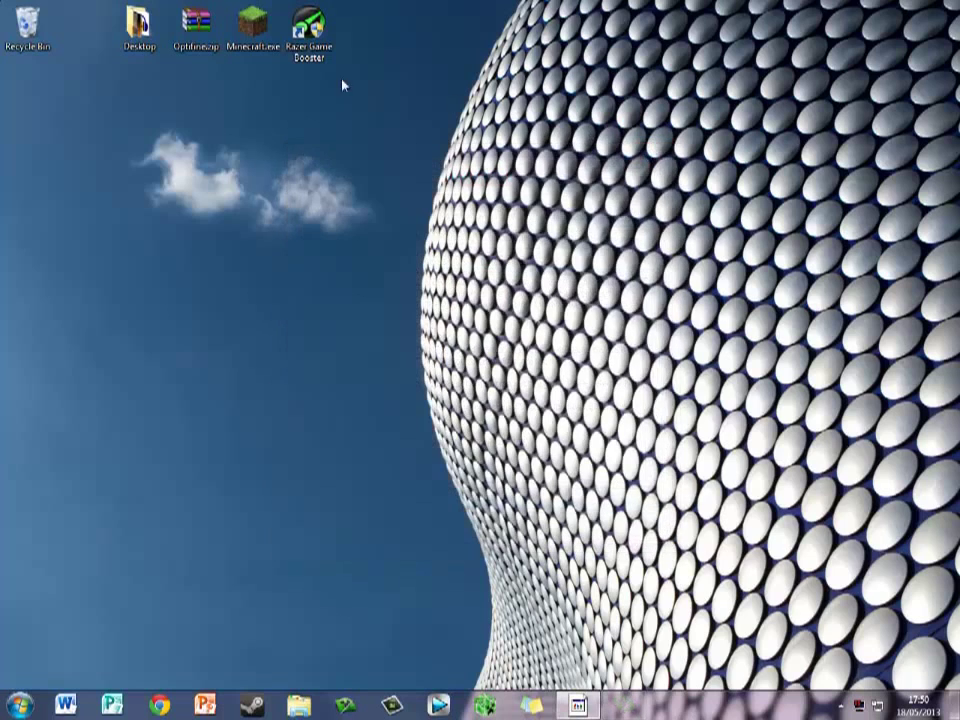
Start Minecraft.exe from the desktop and log in with the remembered account credentials
{"action": "double_click", "coordinate": [254, 45]}
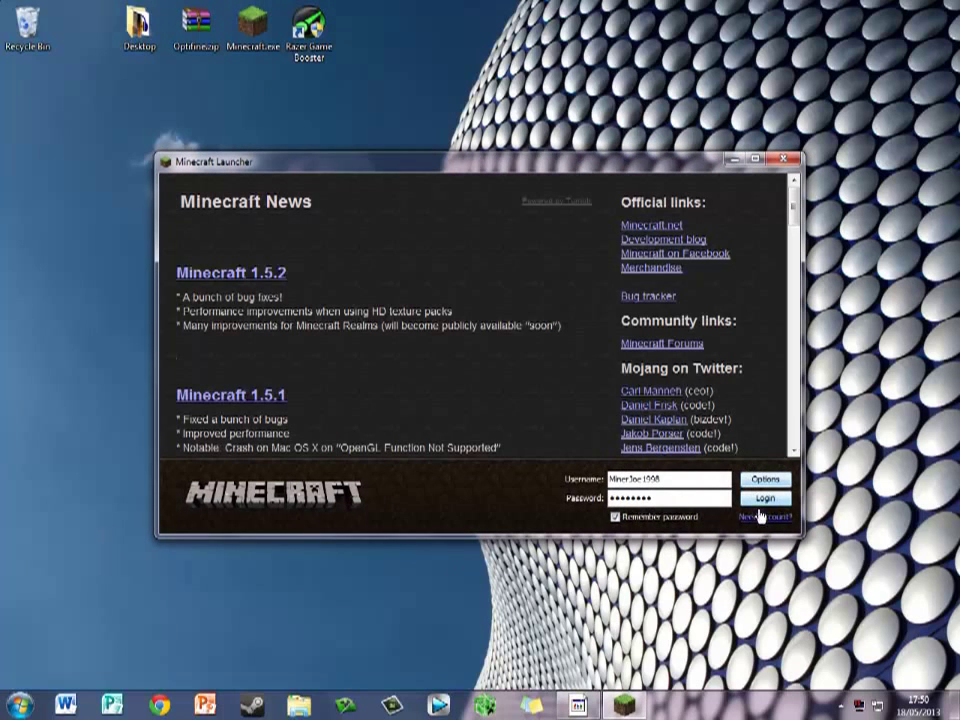
{"action": "left_click", "coordinate": [765, 499]}
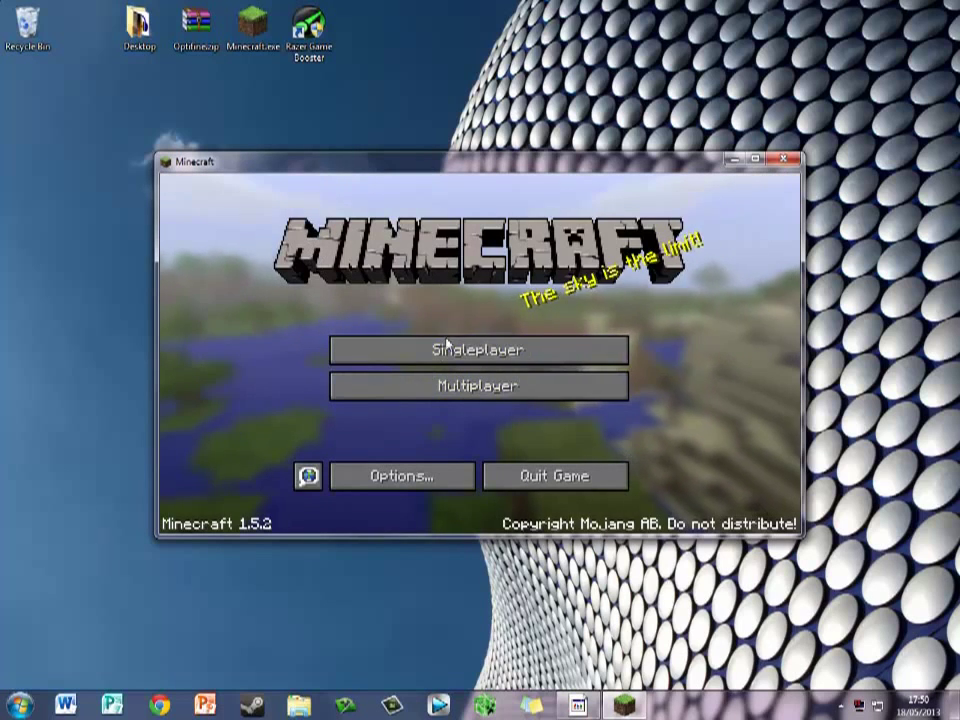
Create a new singleplayer world in Survival mode named "FPS Test"
{"action": "left_click", "coordinate": [447, 343]}
{"action": "left_click", "coordinate": [596, 467]}
{"action": "key", "text": "BackSpace"}
{"action": "key", "text": "BackSpace"}
{"action": "key", "text": "BackSpace"}
{"action": "key", "text": "BackSpace"}
{"action": "key", "text": "BackSpace"}
{"action": "key", "text": "BackSpace"}
{"action": "key", "text": "BackSpace"}
{"action": "key", "text": "BackSpace"}
{"action": "key", "text": "BackSpace"}
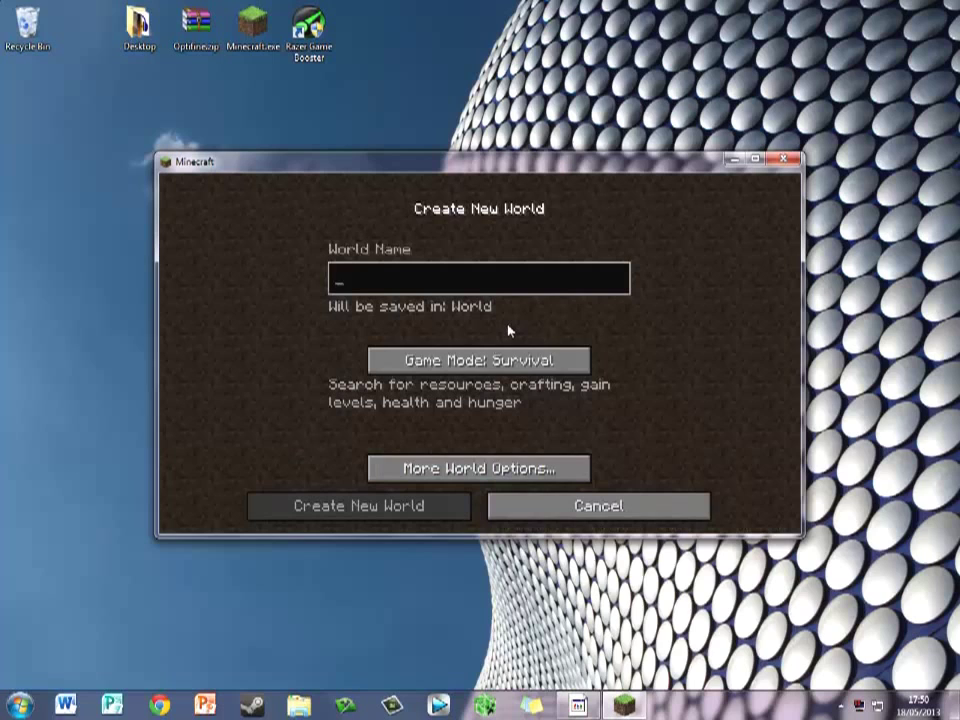
{"action": "type", "text": "FPS Test"}
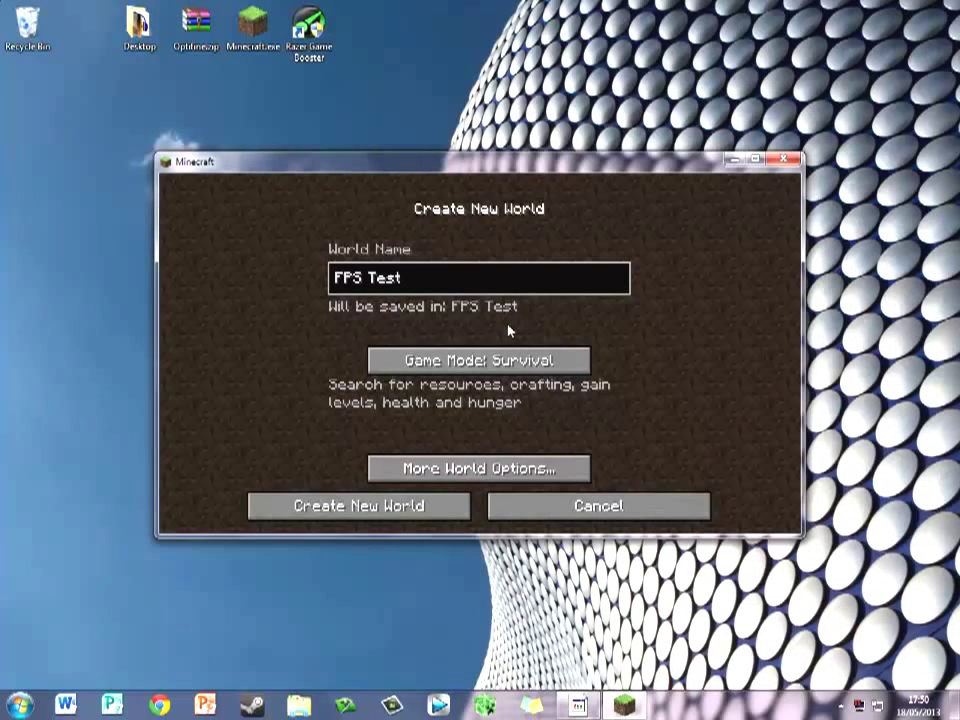
{"action": "type", "text": "ong"}
{"action": "key", "text": "BackSpace"}
{"action": "key", "text": "BackSpace"}
{"action": "key", "text": "BackSpace"}
{"action": "key", "text": "Return"}
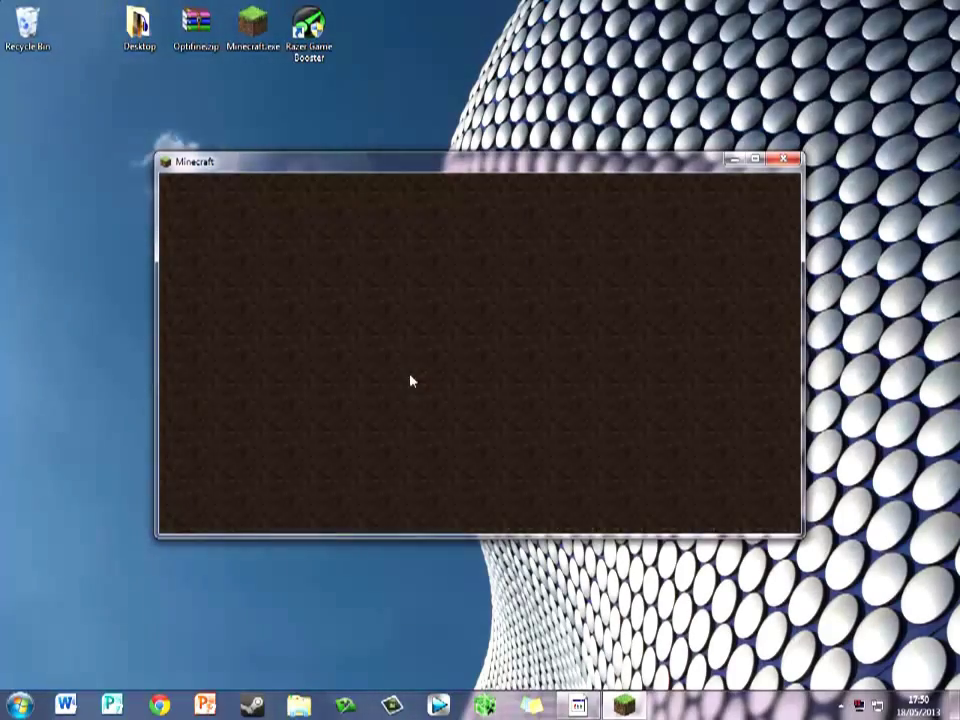
Walk around the new world's grassland and sandy pond to examine how smoothly the game runs
{"action": "key", "text": "w"}
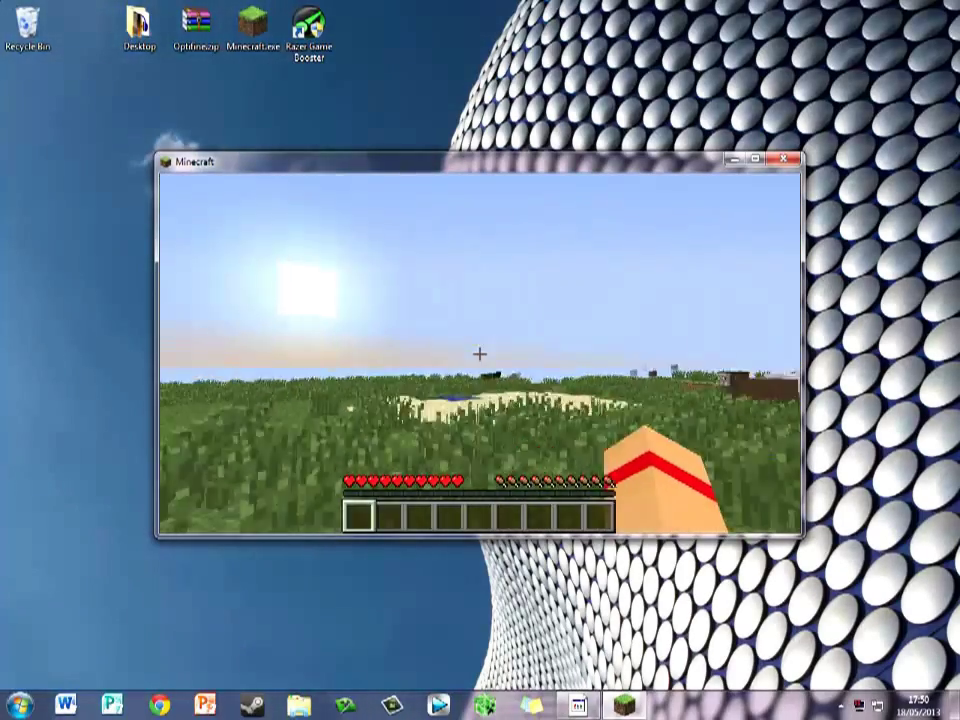
{"action": "key", "text": "w"}
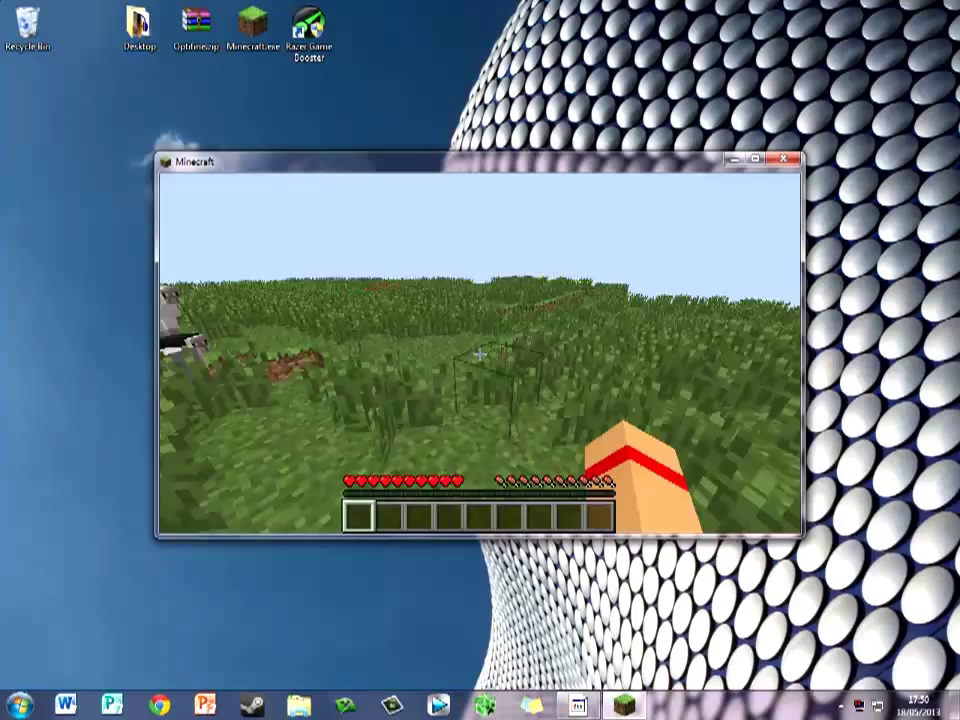
{"action": "key", "text": "w"}
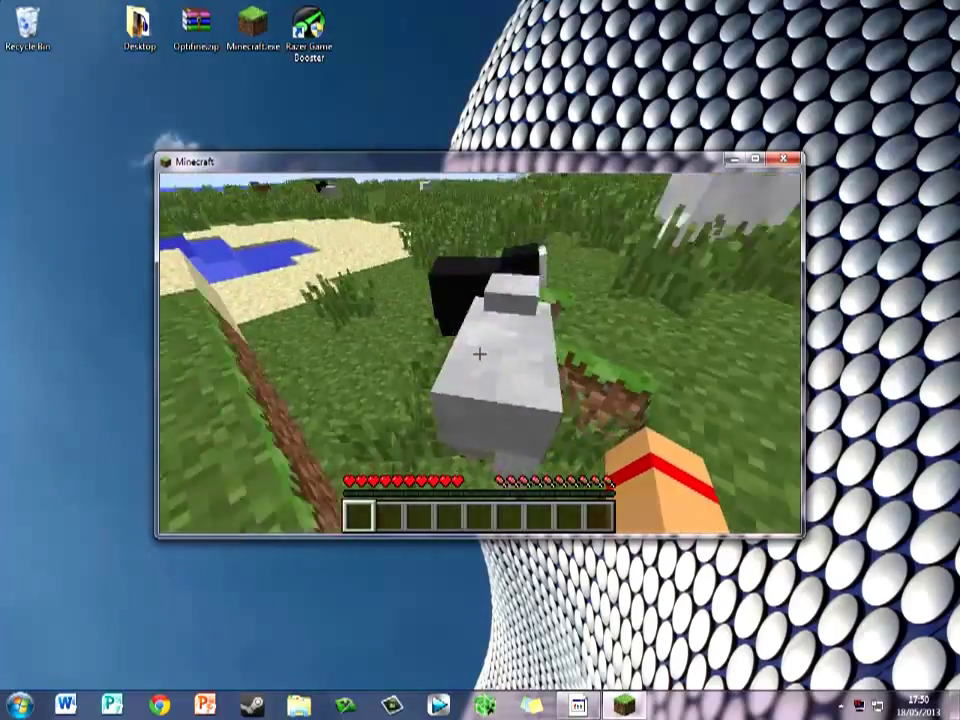
{"action": "key", "text": "w"}
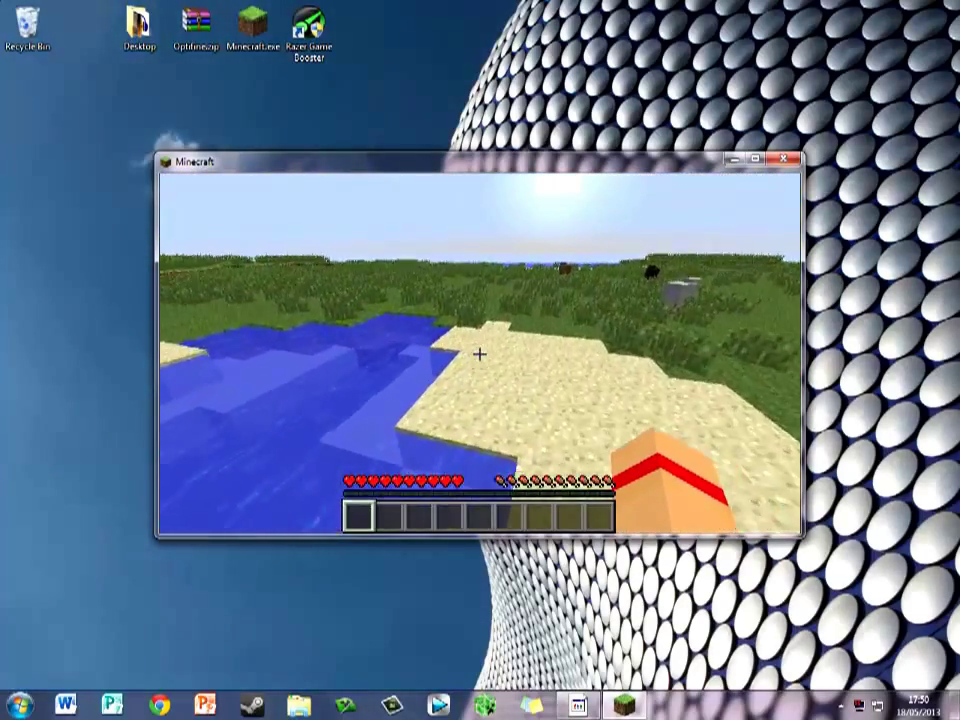
{"action": "key", "text": "w"}
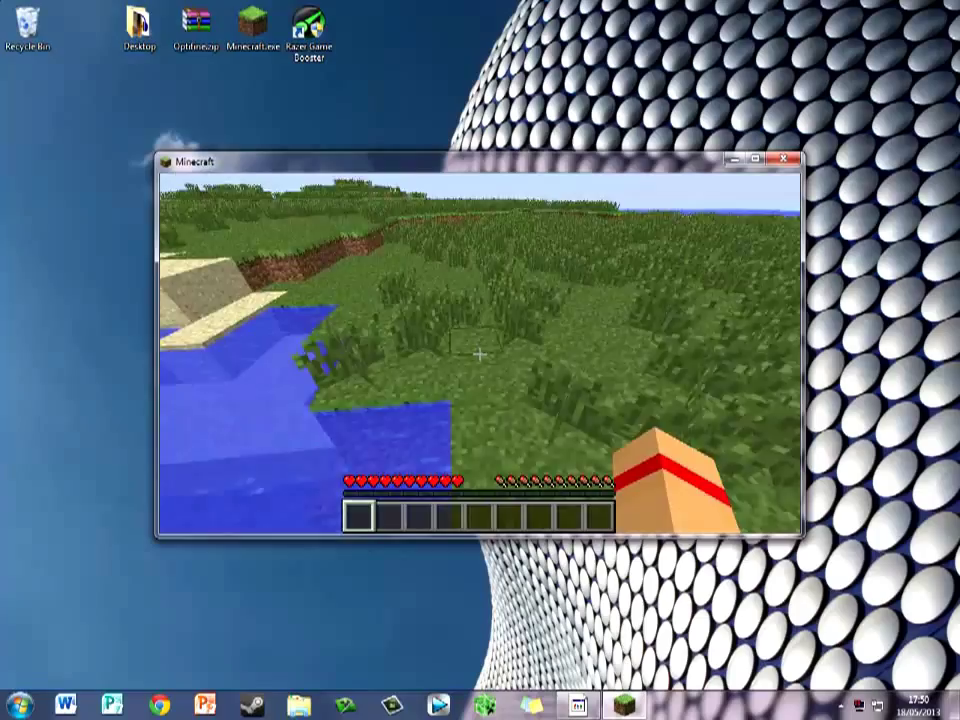
{"action": "key", "text": "w"}
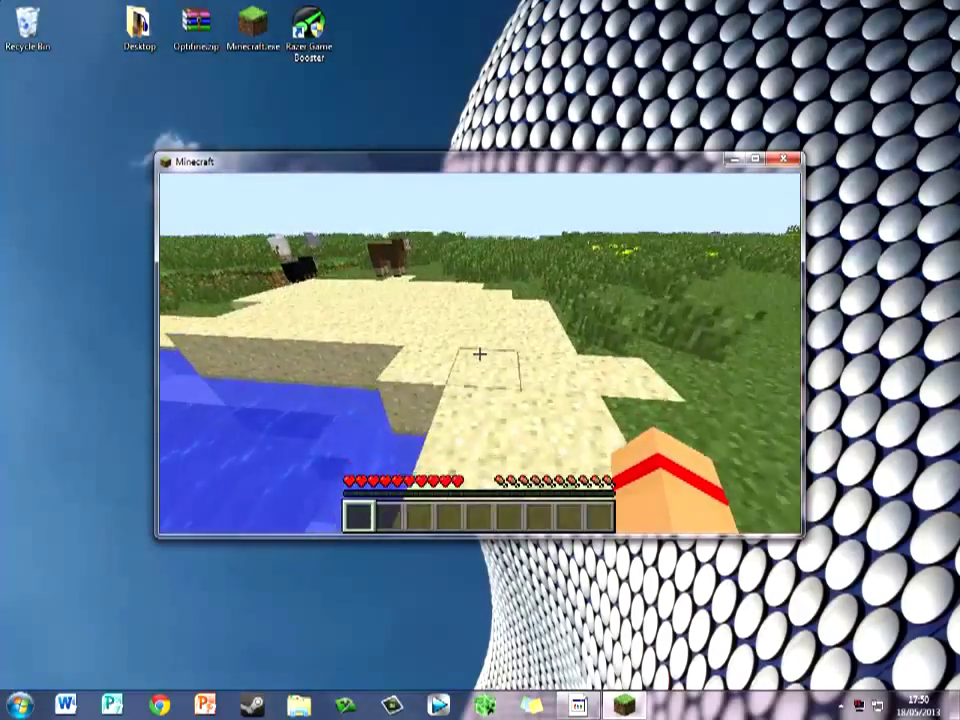
{"action": "key", "text": "w"}
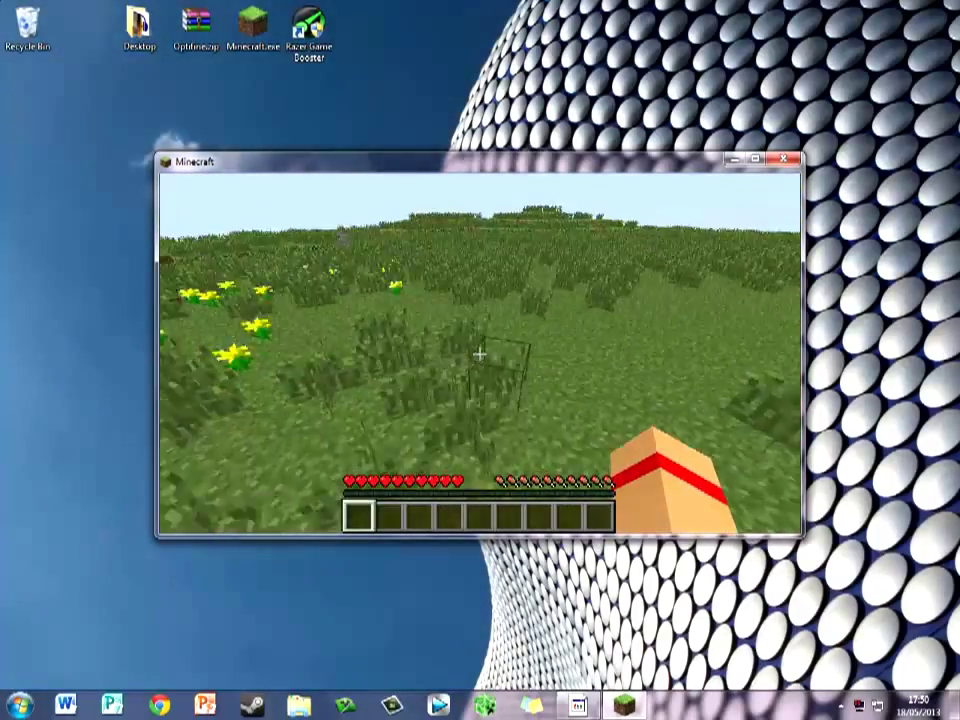
{"action": "key", "text": "w"}
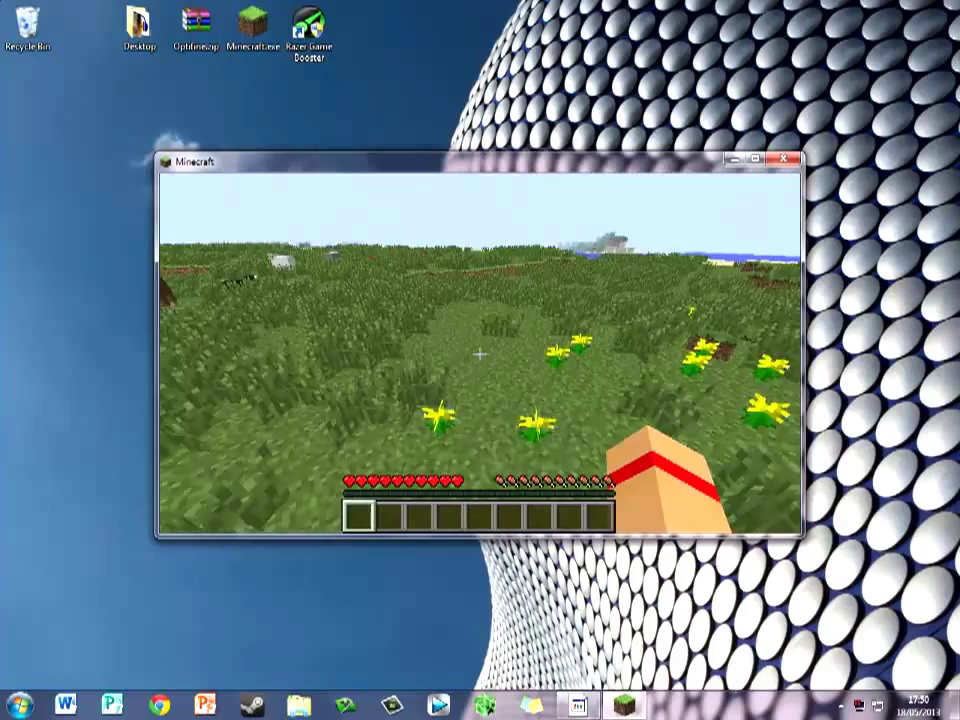
Maximize the game window and review the Performance Settings within the video settings
{"action": "key", "text": "Escape"}
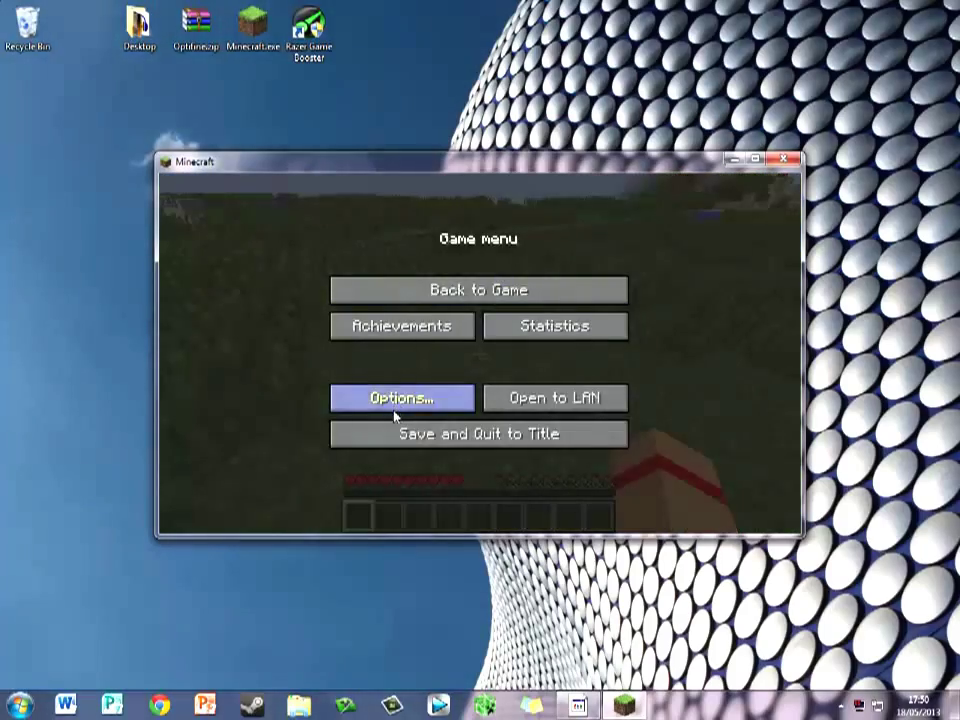
{"action": "left_click", "coordinate": [395, 402]}
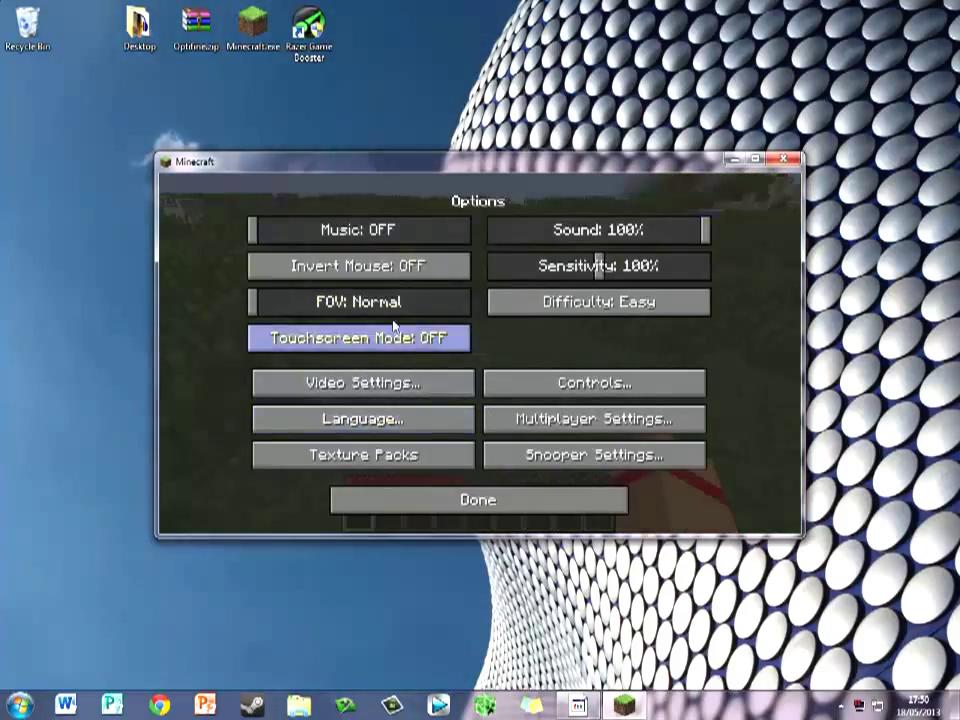
{"action": "double_click", "coordinate": [424, 158]}
{"action": "left_click", "coordinate": [387, 279]}
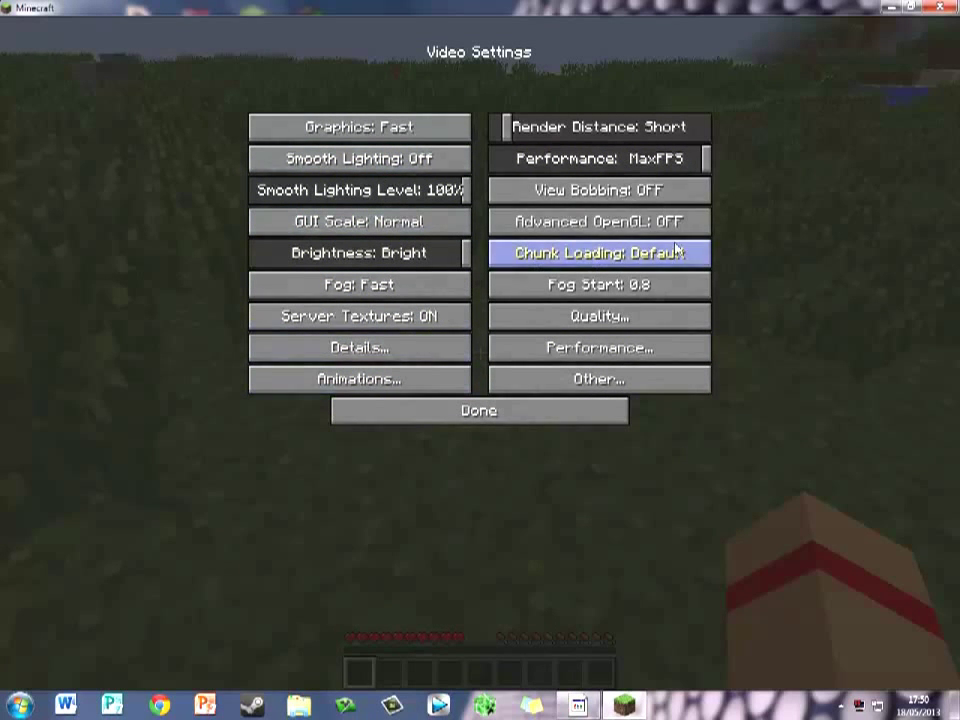
{"action": "left_click", "coordinate": [600, 347]}
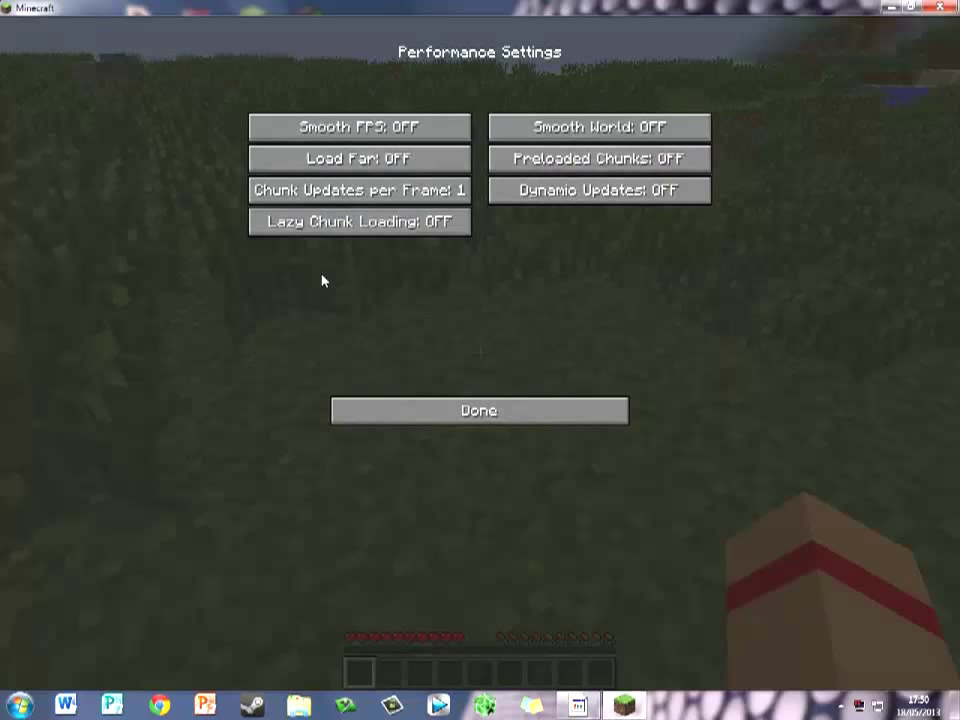
{"action": "left_click", "coordinate": [457, 400]}
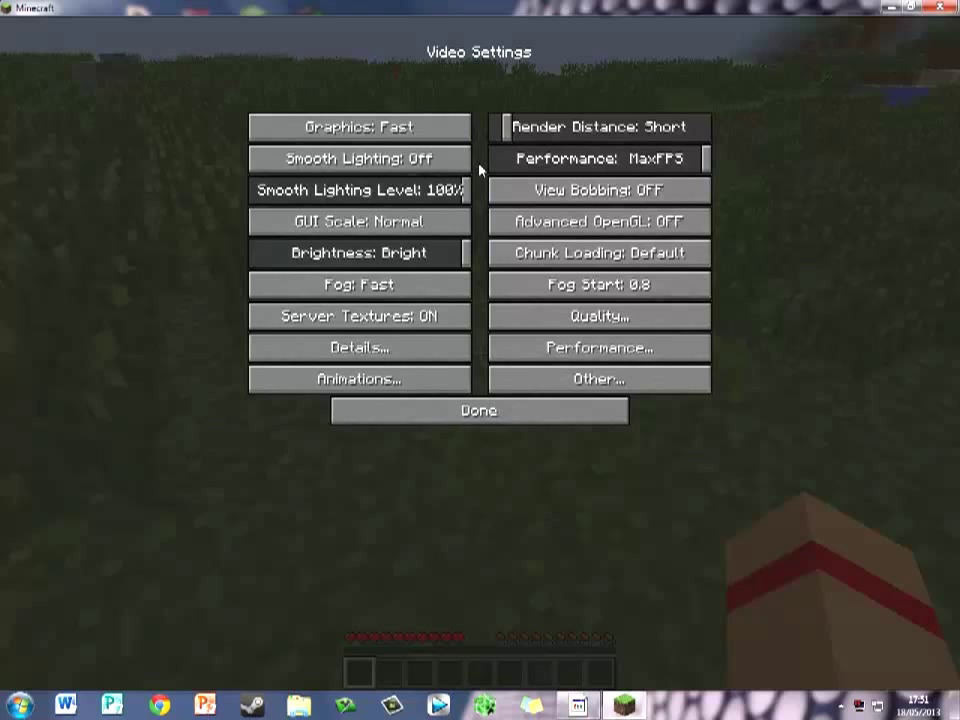
Raise the render distance to its maximum and turn on the debug overlay in the game world to check the frame rate
{"action": "left_click", "coordinate": [521, 131]}
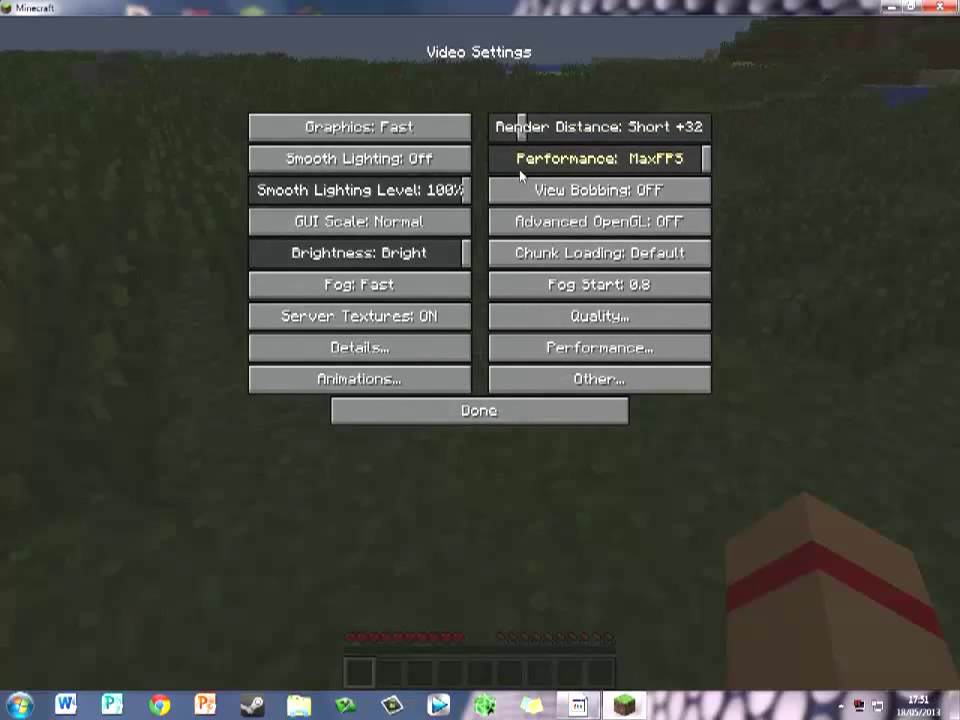
{"action": "left_click_drag", "start_coordinate": [521, 127], "coordinate": [718, 122]}
{"action": "key", "text": "Escape"}
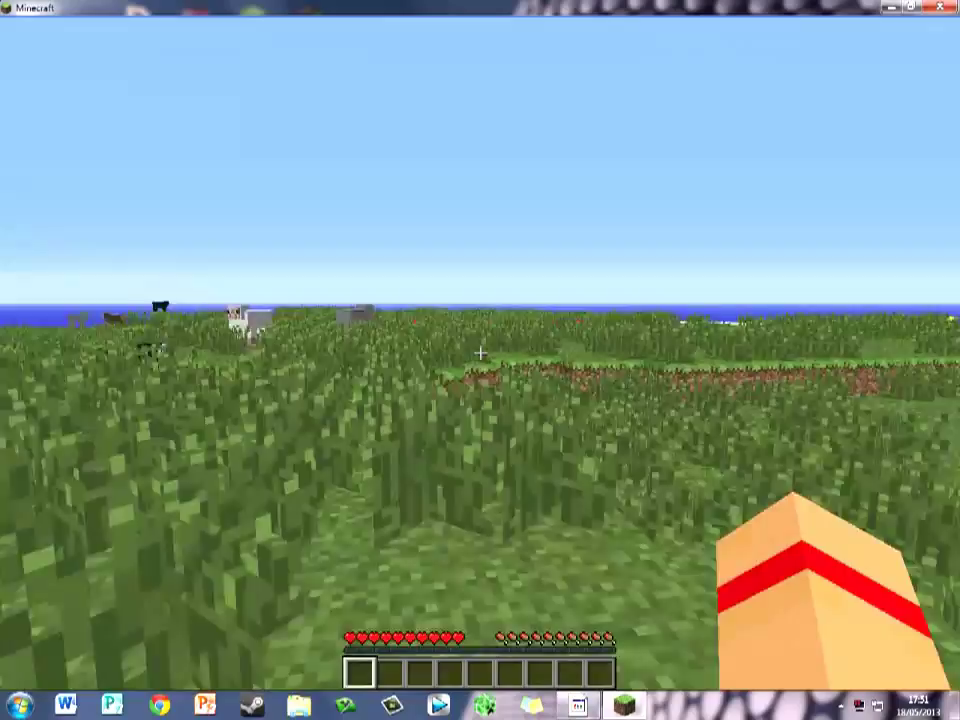
{"action": "key", "text": "F3"}
{"action": "key", "text": "w"}
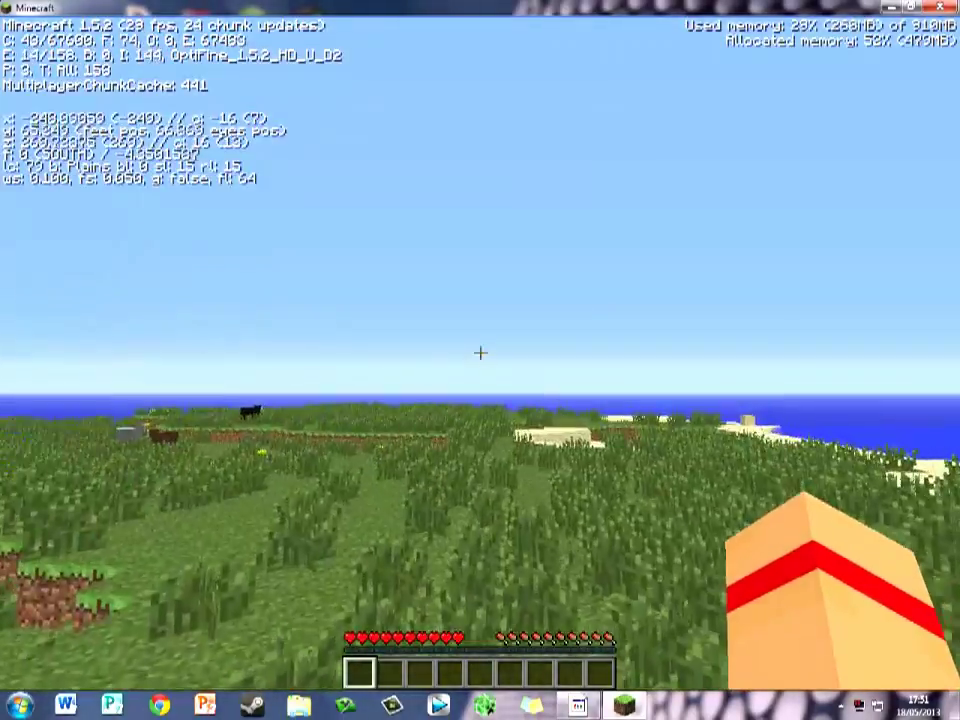
Set the render distance to Normal in the video settings
{"action": "key", "text": "Escape"}
{"action": "left_click", "coordinate": [415, 318]}
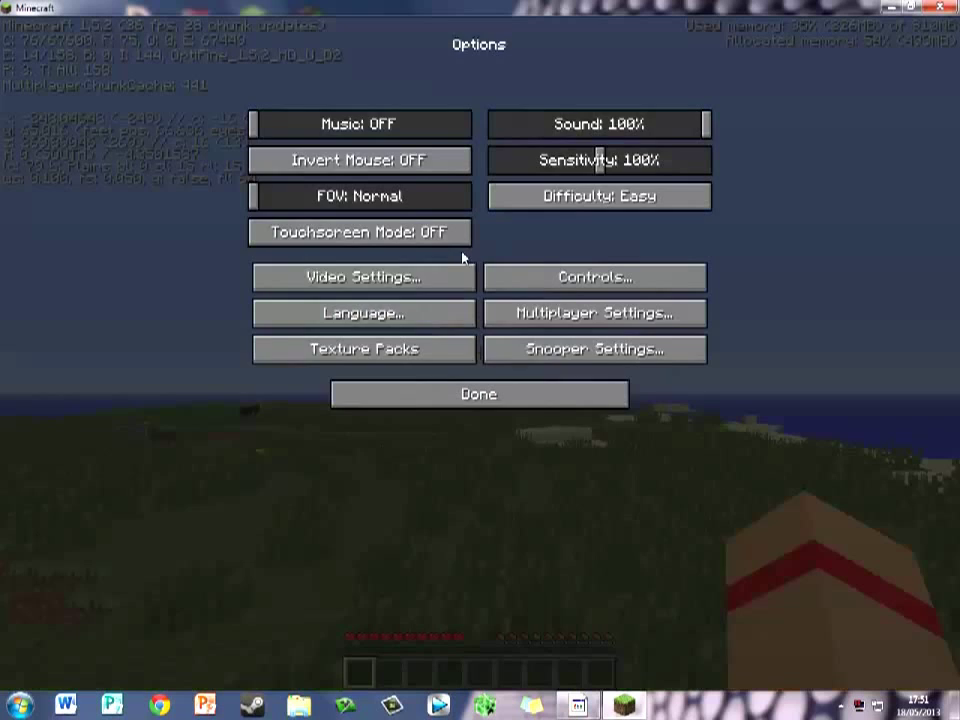
{"action": "left_click", "coordinate": [463, 276]}
{"action": "left_click", "coordinate": [618, 126]}
{"action": "left_click_drag", "start_coordinate": [620, 127], "coordinate": [543, 127]}
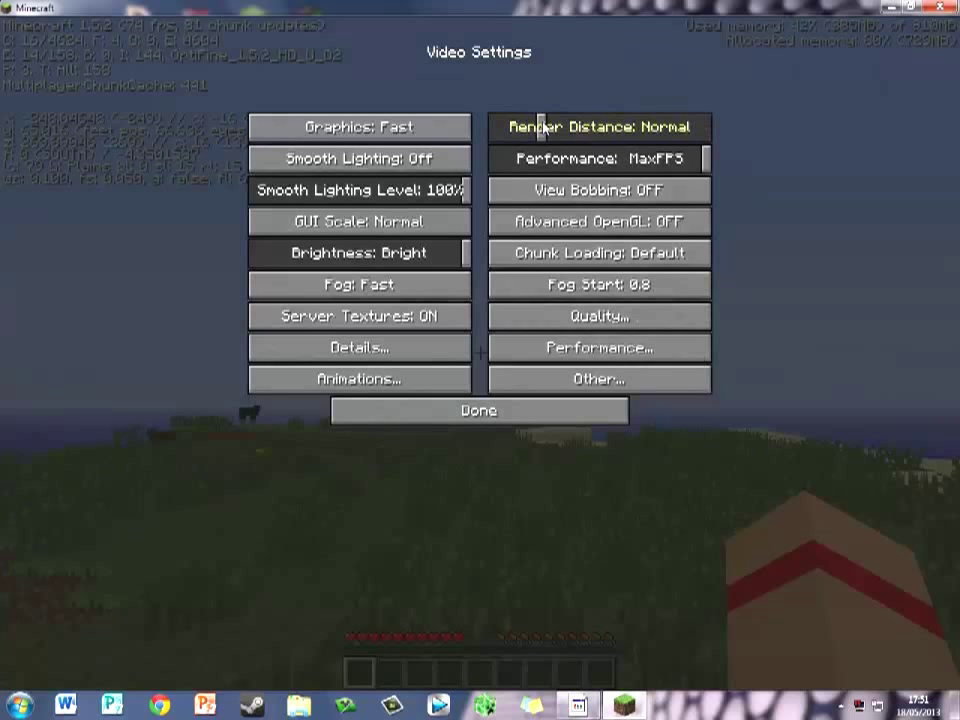
Review the Quality and Animation settings, cycling Connected Textures through its options back to Fancy
{"action": "left_click", "coordinate": [545, 316]}
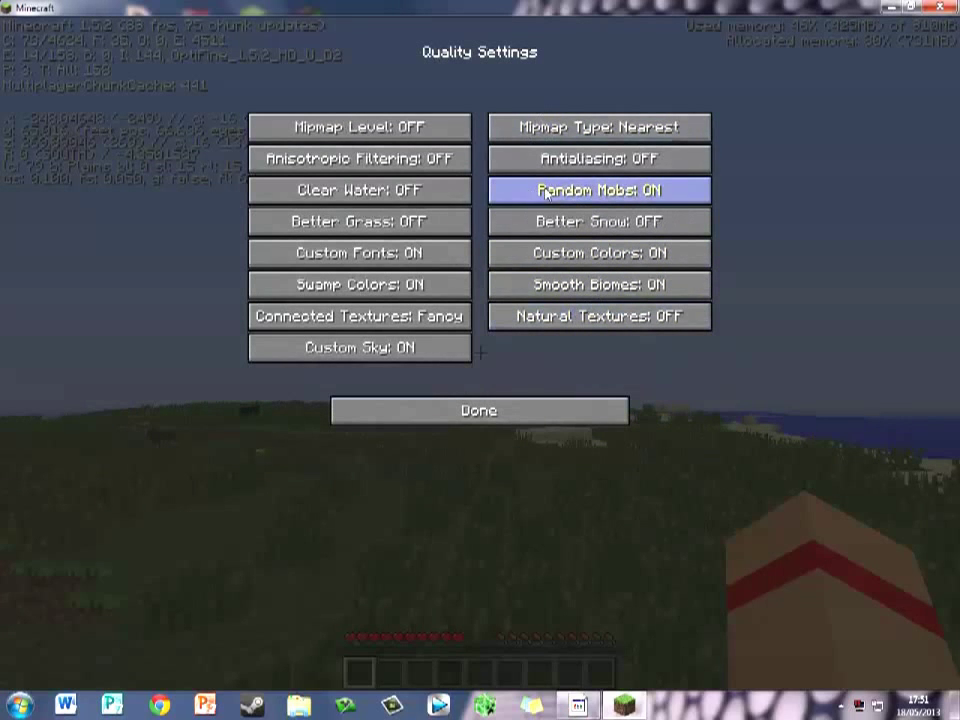
{"action": "left_click", "coordinate": [379, 318]}
{"action": "left_click", "coordinate": [379, 318]}
{"action": "left_click", "coordinate": [379, 318]}
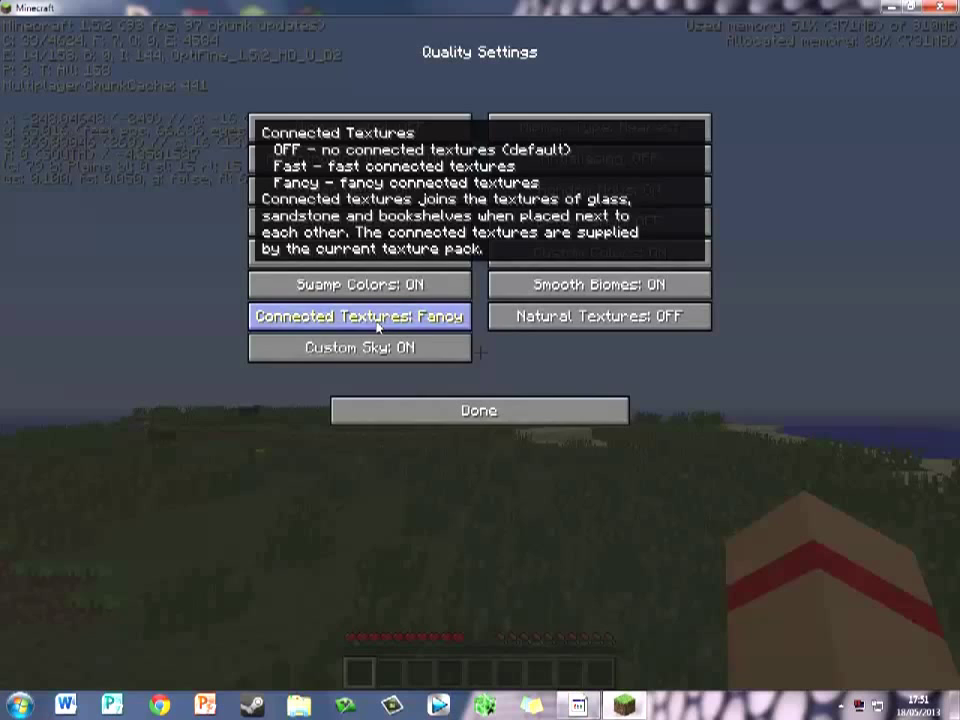
{"action": "left_click", "coordinate": [502, 418]}
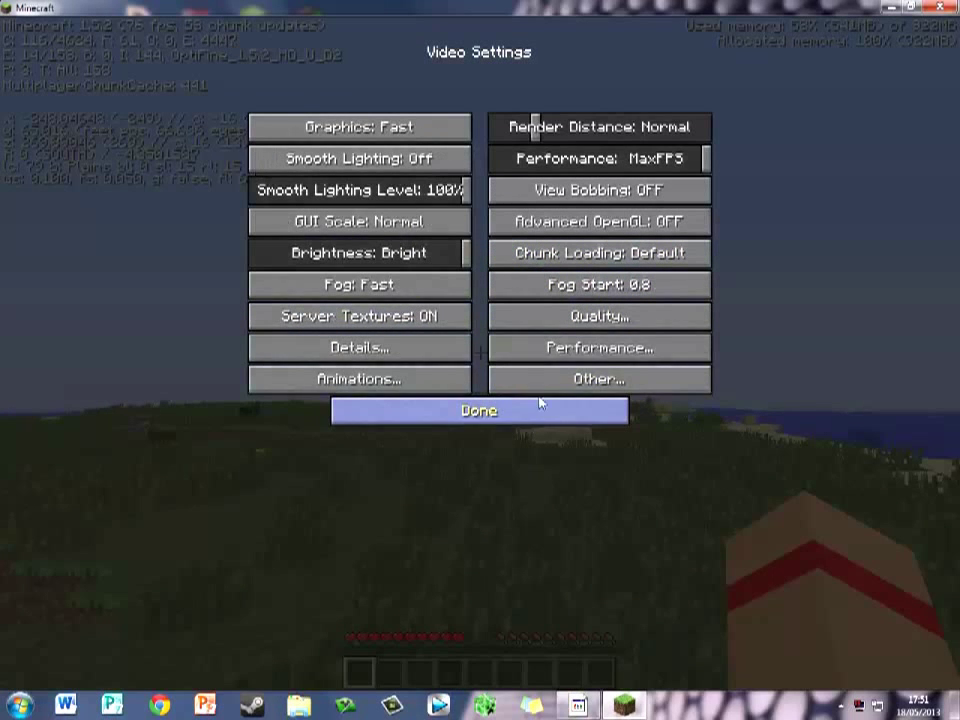
{"action": "left_click", "coordinate": [389, 381]}
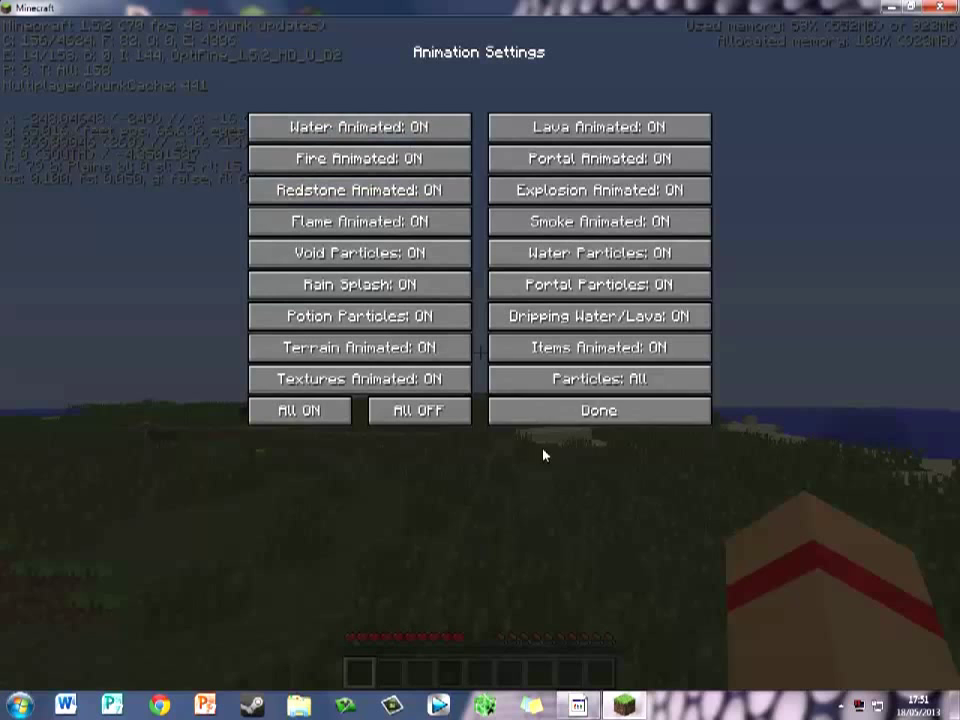
{"action": "left_click", "coordinate": [545, 412]}
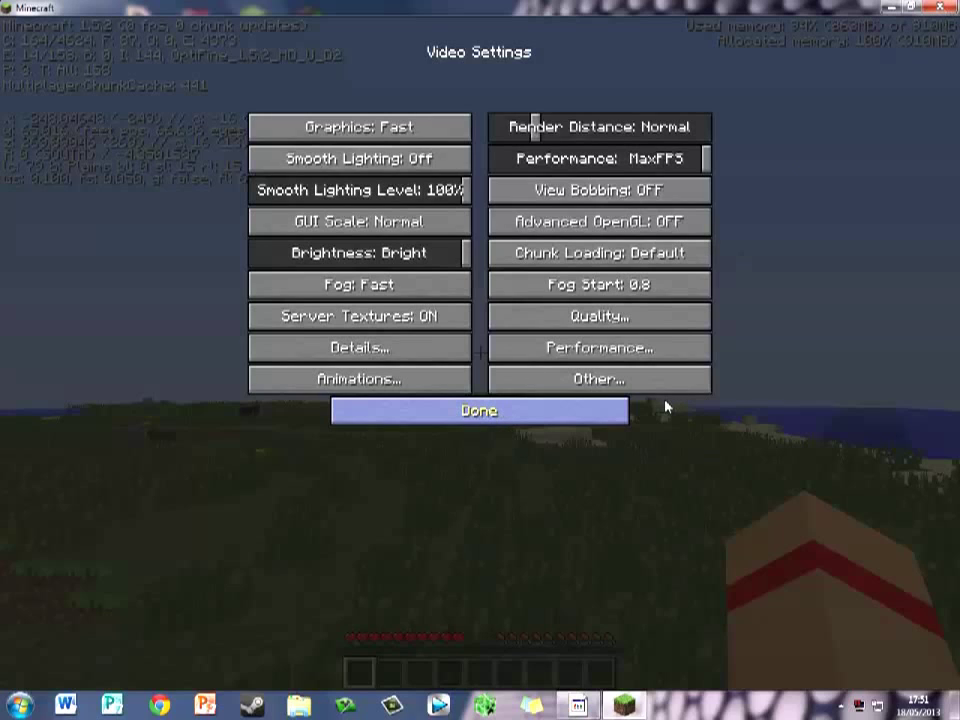
Force-close the frozen game by ending the javaw.exe process in Windows Task Manager, and close Task Manager
{"action": "right_click", "coordinate": [624, 705]}
{"action": "left_click", "coordinate": [618, 667]}
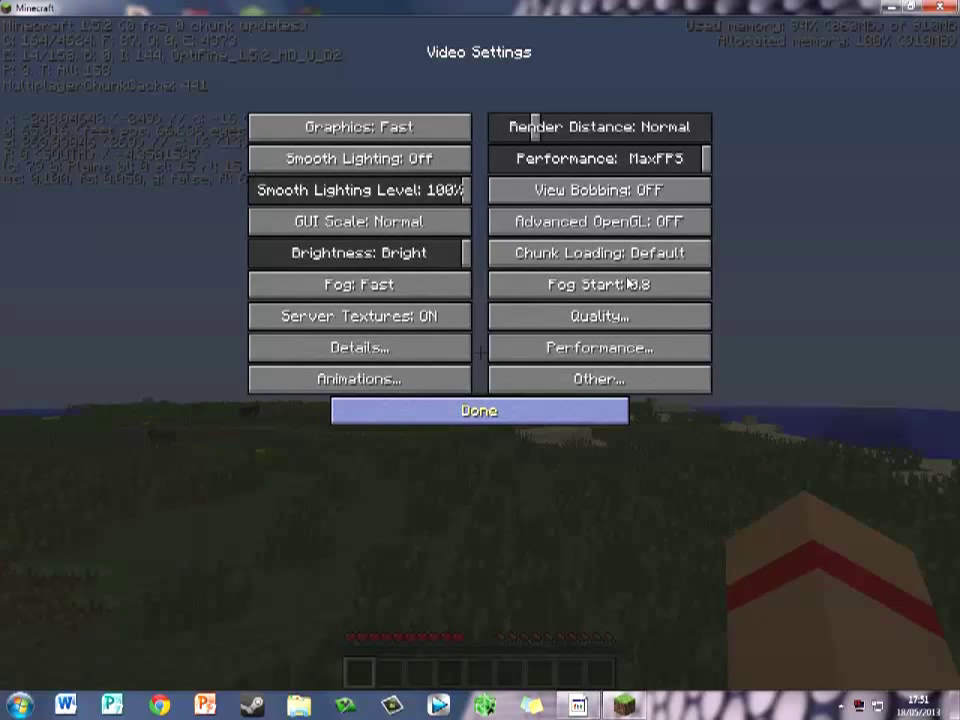
{"action": "key", "text": "ctrl+shift+Escape"}
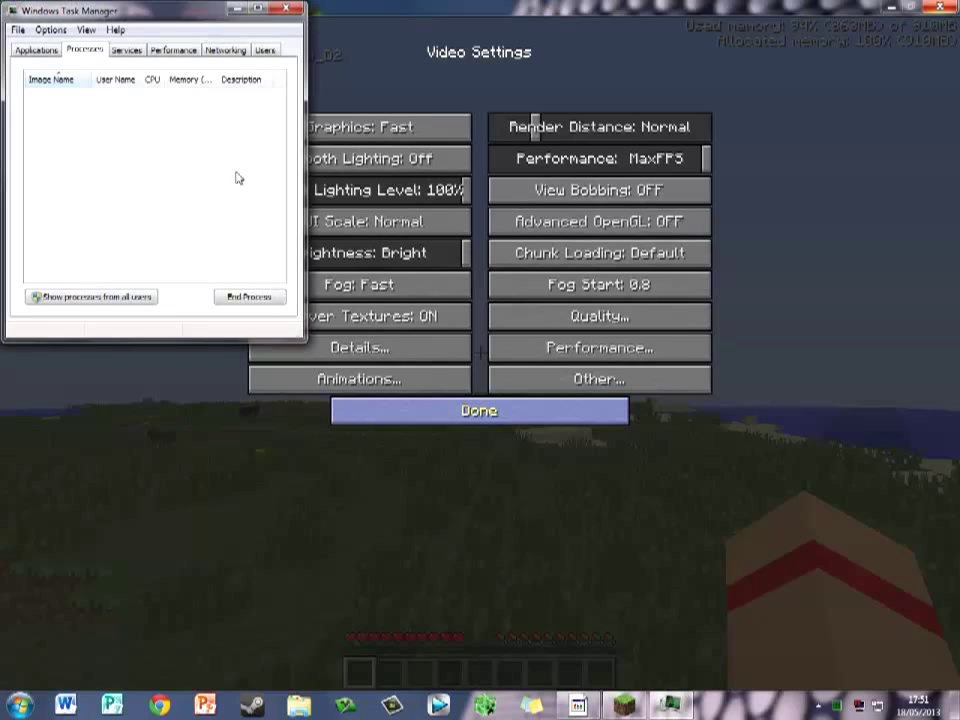
{"action": "left_click", "coordinate": [126, 49]}
{"action": "scroll", "coordinate": [126, 107], "scroll_direction": "down", "scroll_amount": 4}
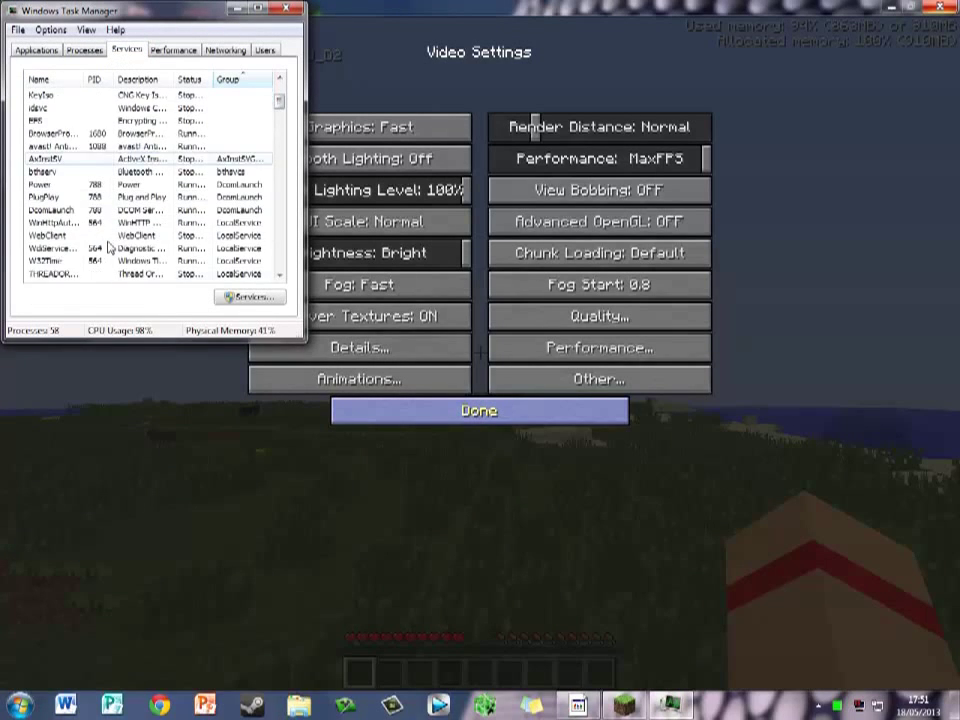
{"action": "scroll", "coordinate": [126, 107], "scroll_direction": "up", "scroll_amount": 2}
{"action": "left_click", "coordinate": [88, 50]}
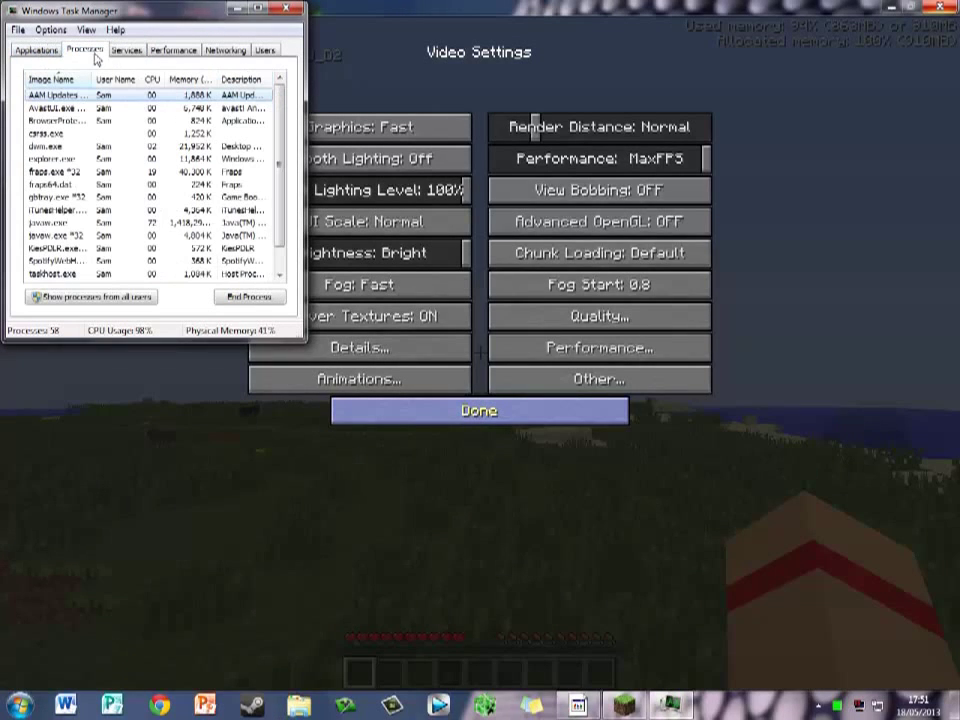
{"action": "left_click", "coordinate": [62, 222]}
{"action": "left_click", "coordinate": [236, 298]}
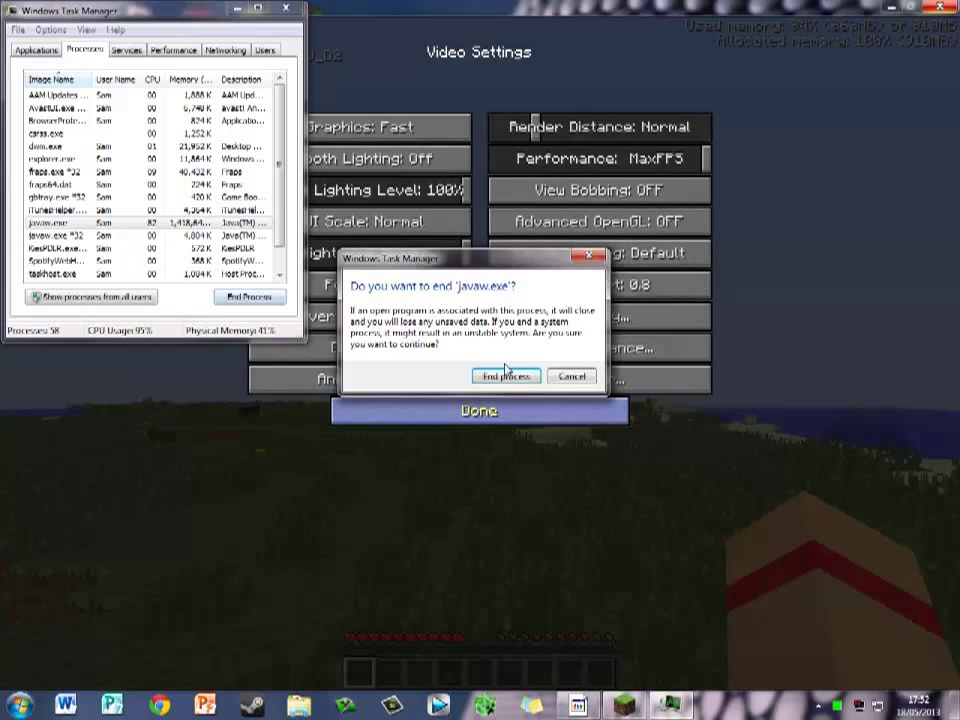
{"action": "left_click", "coordinate": [486, 375]}
{"action": "left_click", "coordinate": [286, 9]}
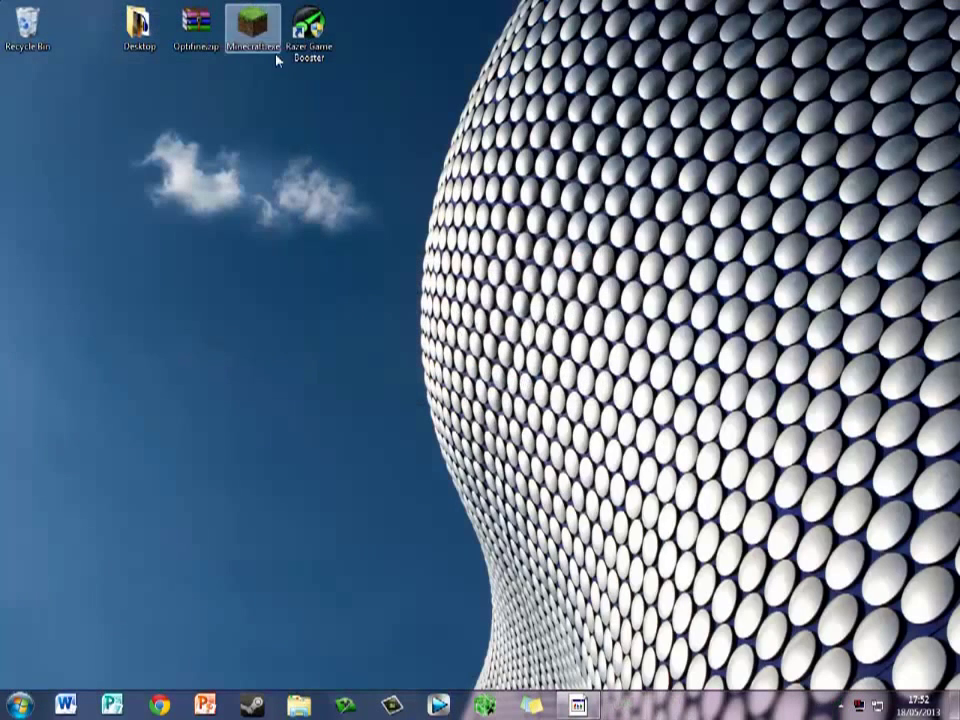
Rearrange the desktop icons so Minecraft.exe sits beside the Recycle Bin and Razer Game Booster follows Optifine.zip
{"action": "left_click_drag", "start_coordinate": [324, 167], "coordinate": [253, 3]}
{"action": "left_click_drag", "start_coordinate": [300, 45], "coordinate": [190, 190]}
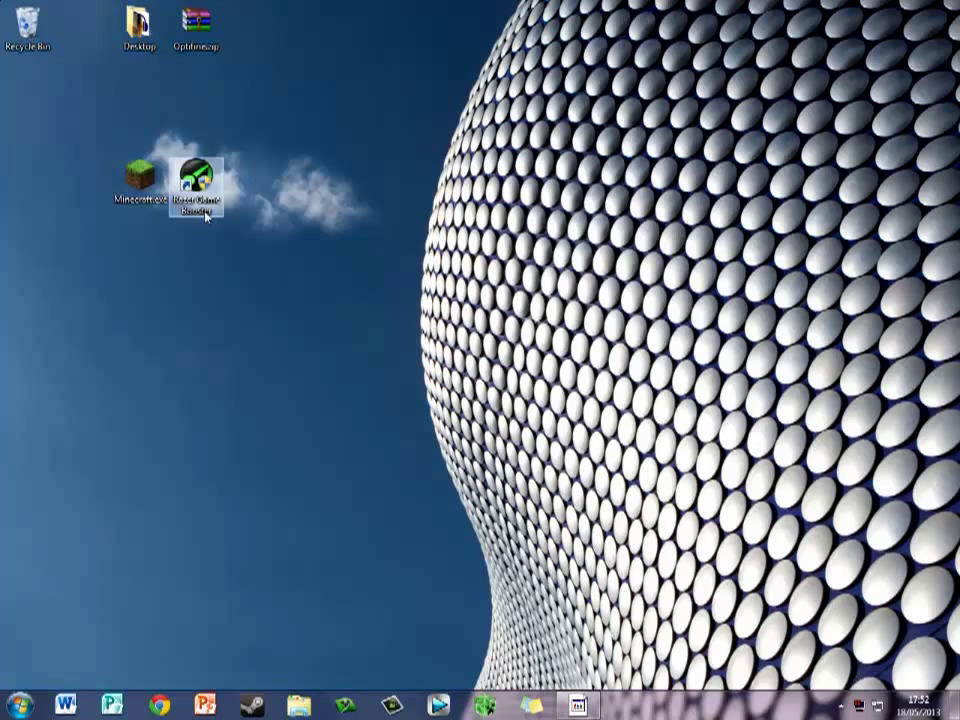
{"action": "left_click_drag", "start_coordinate": [92, 285], "coordinate": [88, 28]}
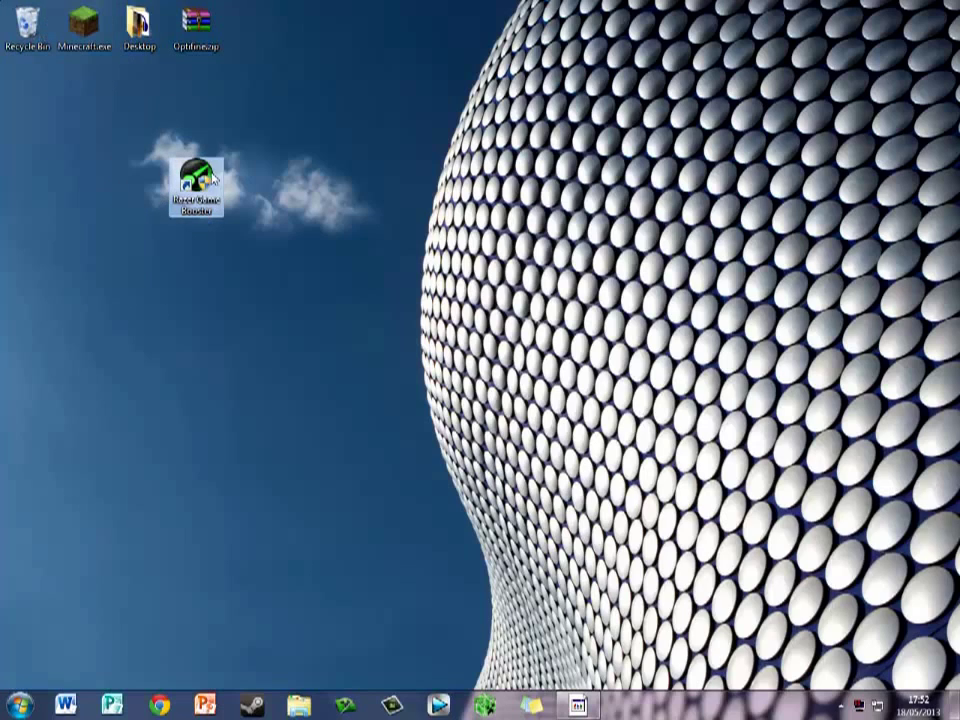
{"action": "left_click_drag", "start_coordinate": [193, 180], "coordinate": [262, 34]}
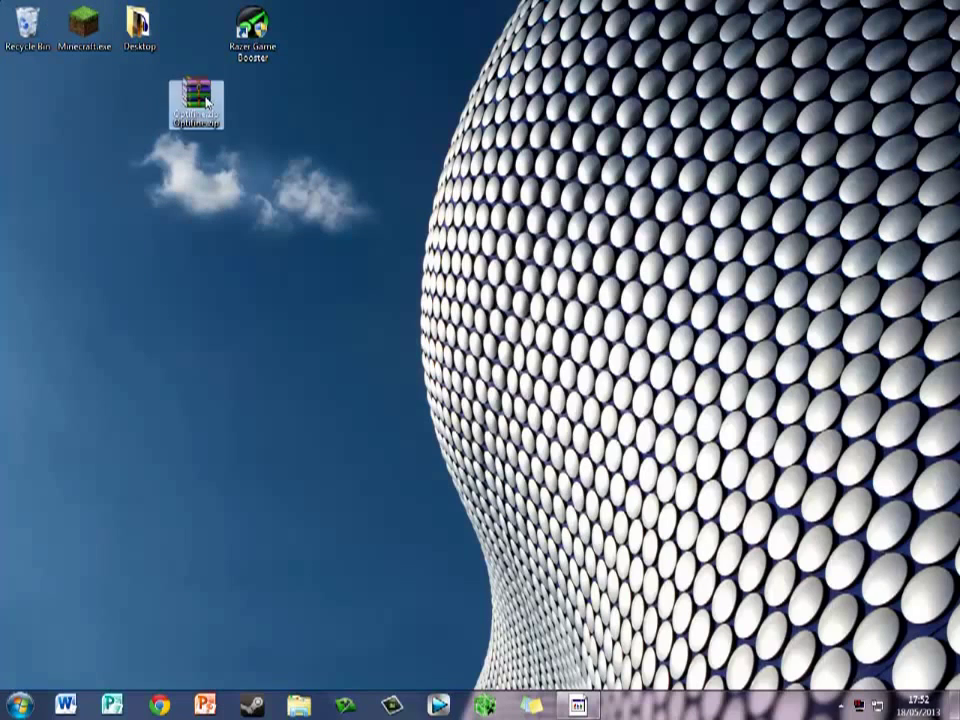
{"action": "left_click_drag", "start_coordinate": [195, 96], "coordinate": [198, 30]}
Launch Minecraft.exe and, with its launcher running, show the list of running processes in Windows Task Manager
{"action": "left_click", "coordinate": [96, 52]}
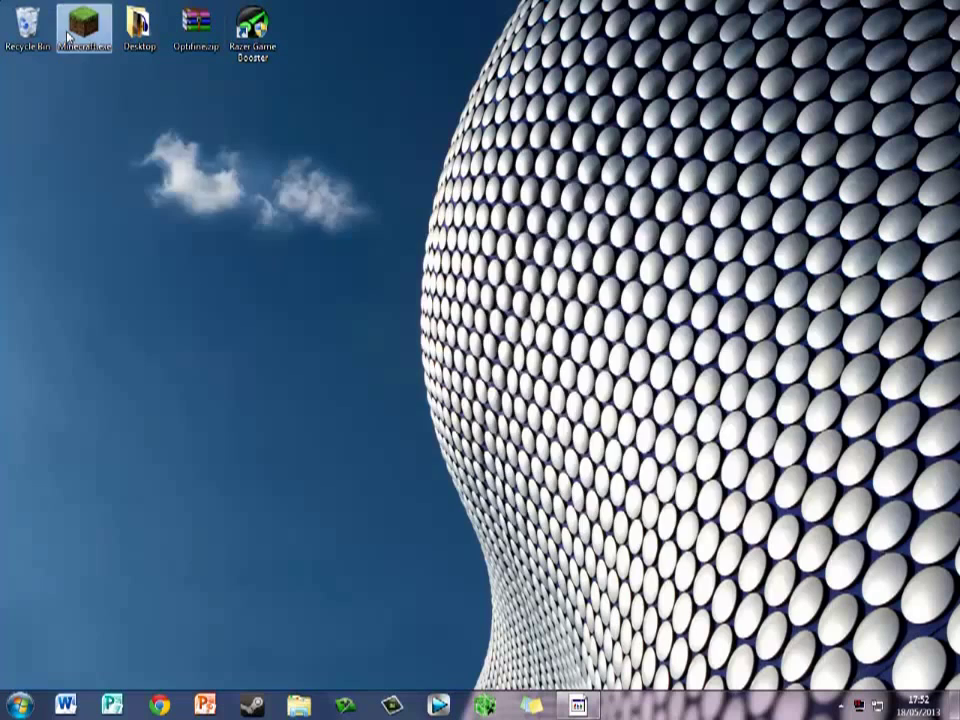
{"action": "double_click", "coordinate": [68, 36]}
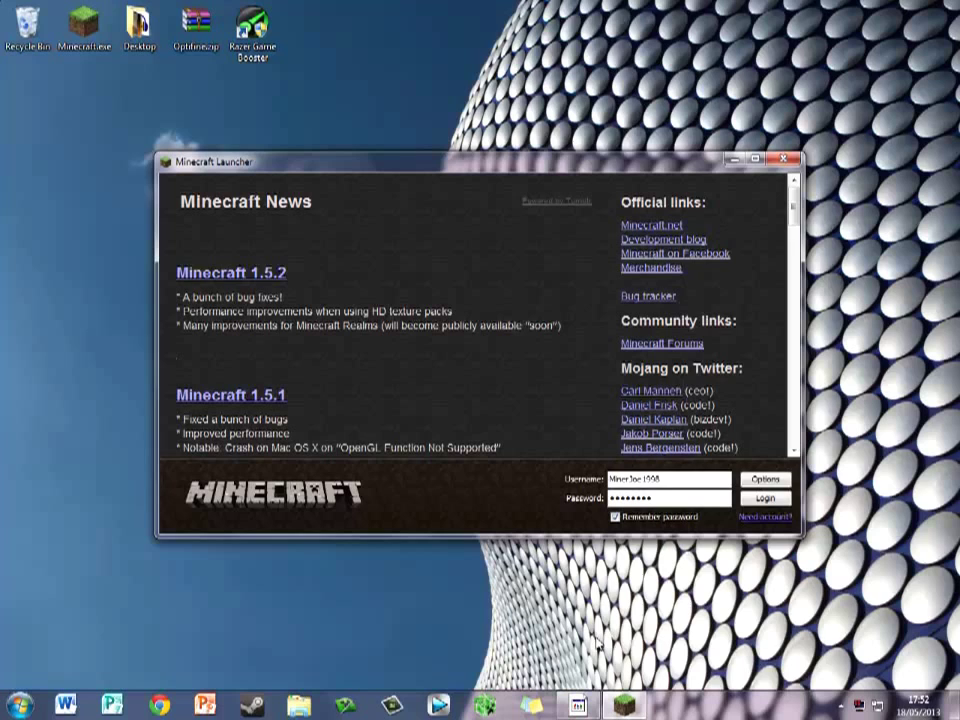
{"action": "key", "text": "ctrl+shift+Escape"}
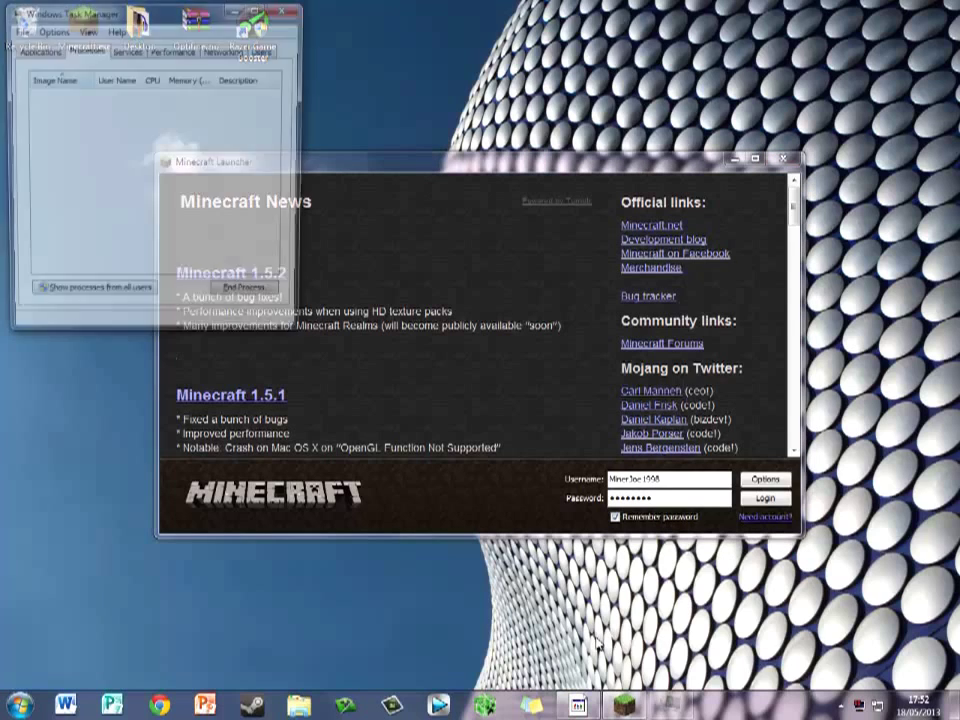
{"action": "left_click", "coordinate": [22, 48]}
{"action": "left_click_drag", "start_coordinate": [101, 228], "coordinate": [87, 147]}
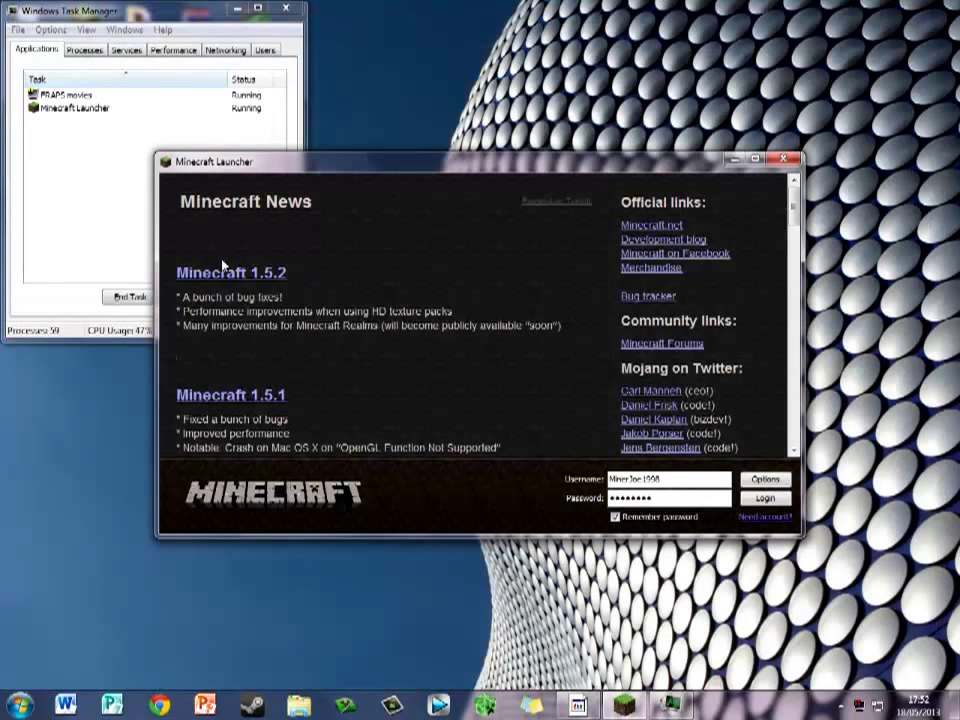
{"action": "left_click", "coordinate": [81, 184]}
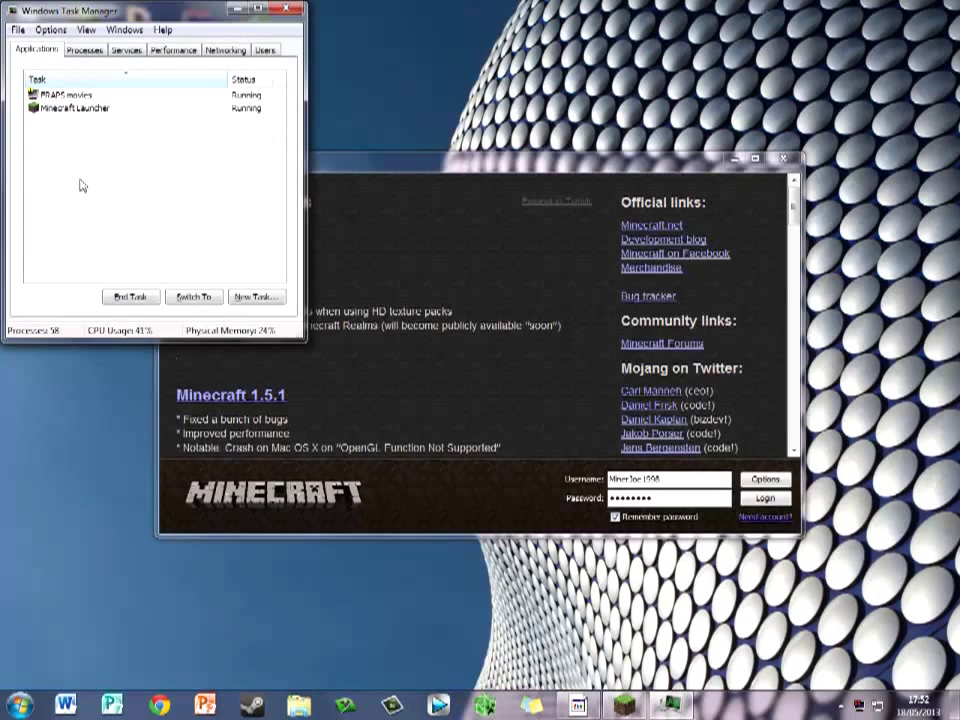
{"action": "left_click", "coordinate": [85, 50]}
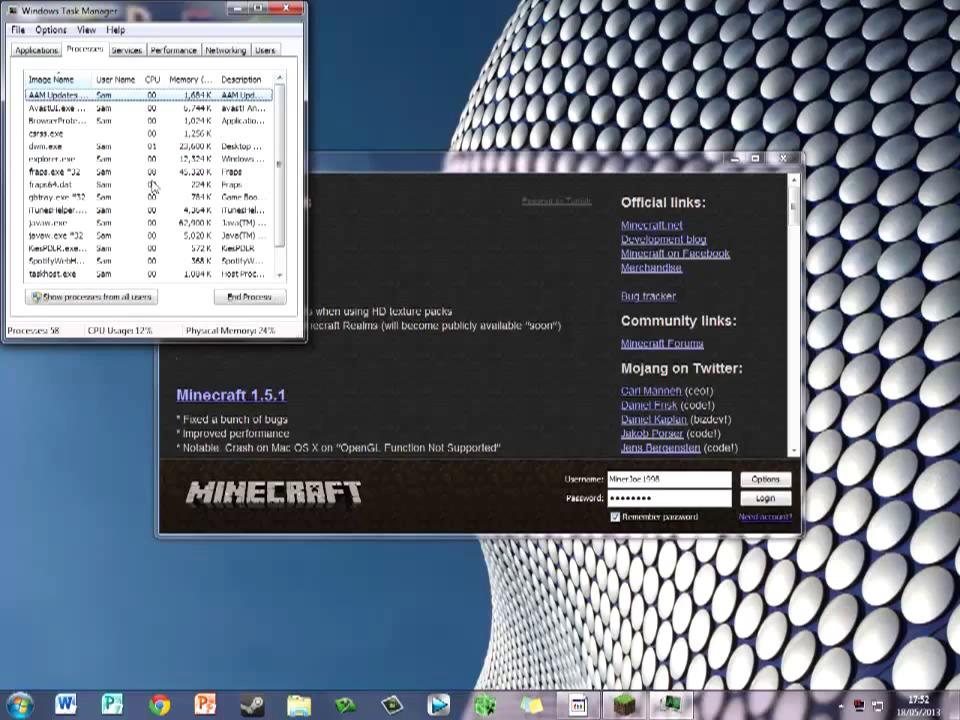
Try to set the priority of the javaw.exe process (the one without *32) to Realtime, confirming the priority change
{"action": "scroll", "coordinate": [137, 218], "scroll_direction": "down", "scroll_amount": 1}
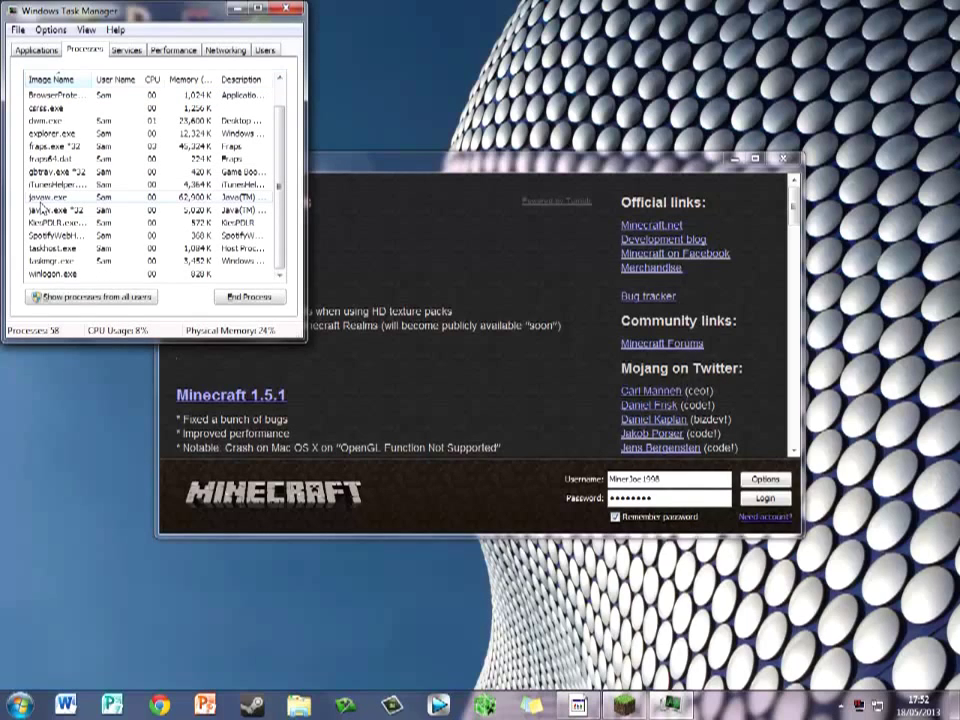
{"action": "left_click", "coordinate": [55, 198]}
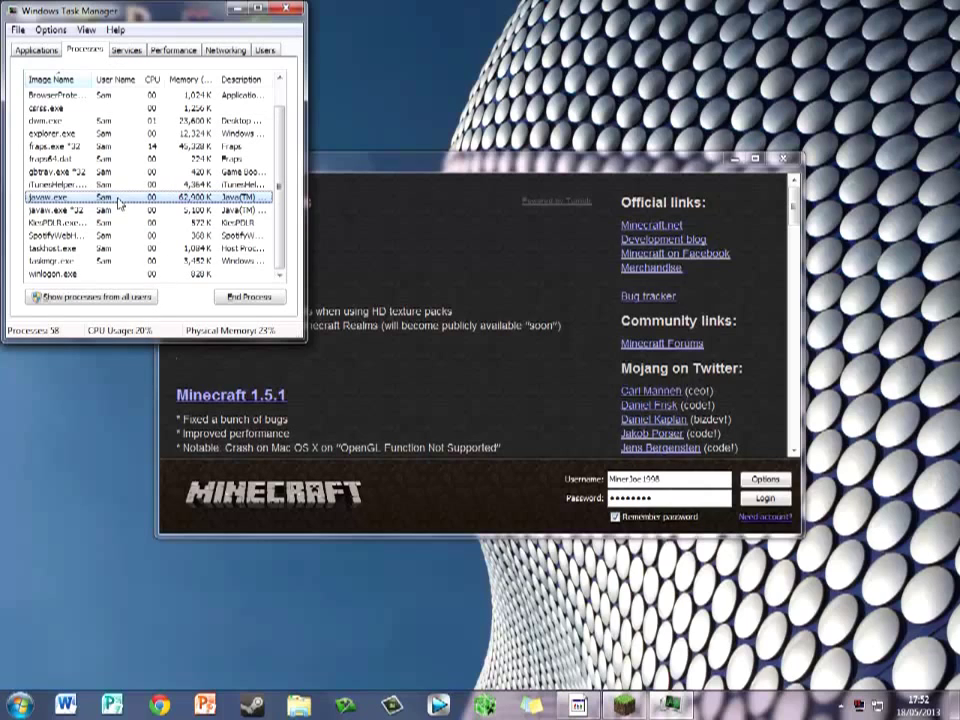
{"action": "right_click", "coordinate": [119, 198]}
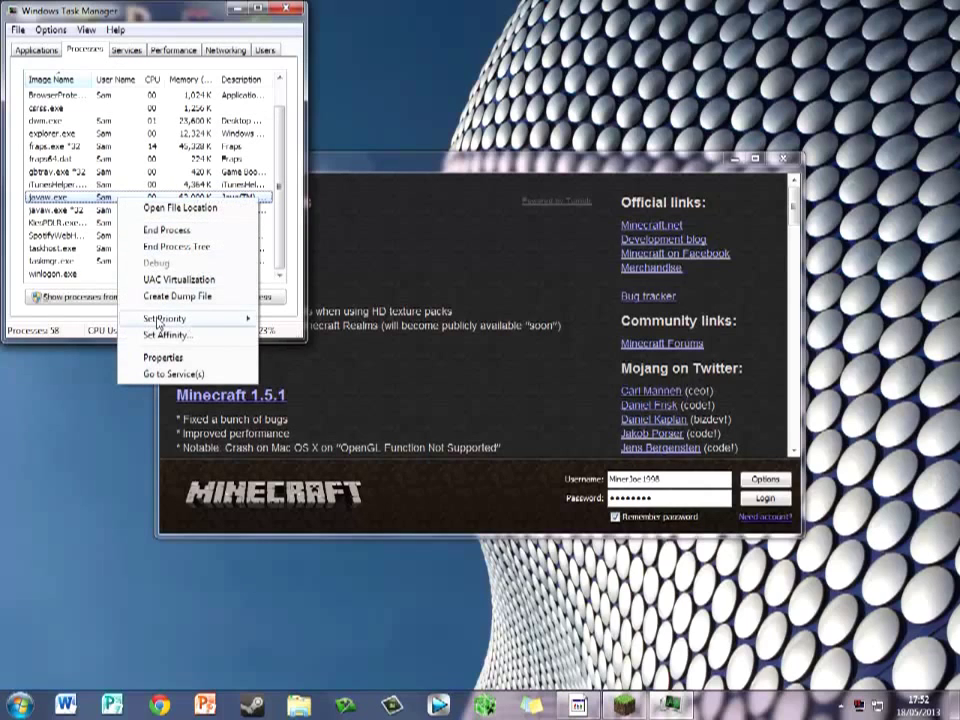
{"action": "mouse_move", "coordinate": [157, 325]}
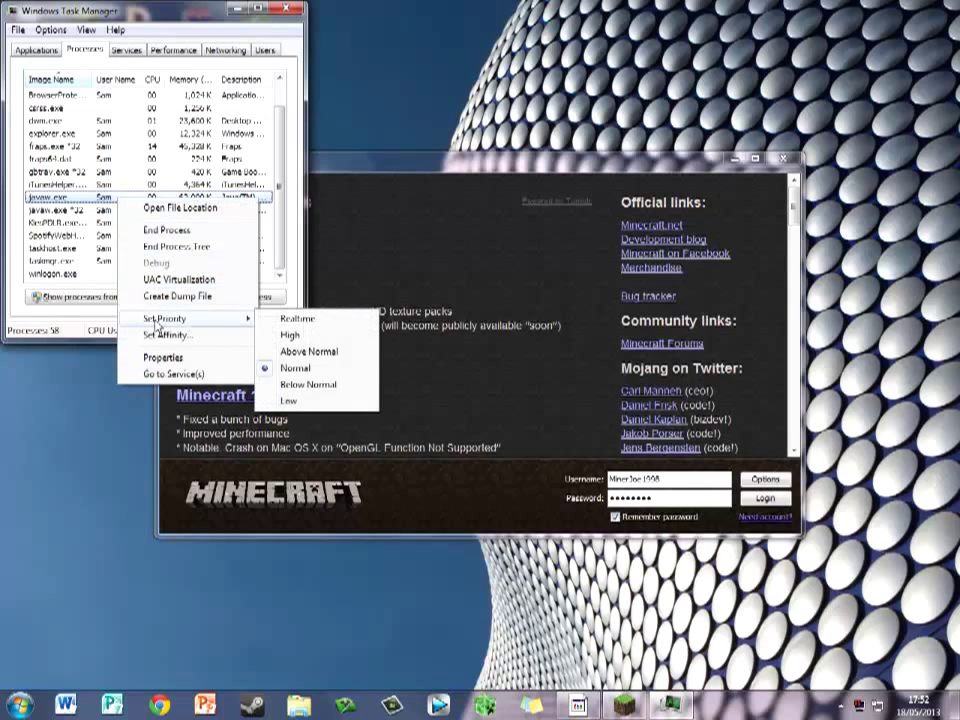
{"action": "left_click", "coordinate": [293, 320]}
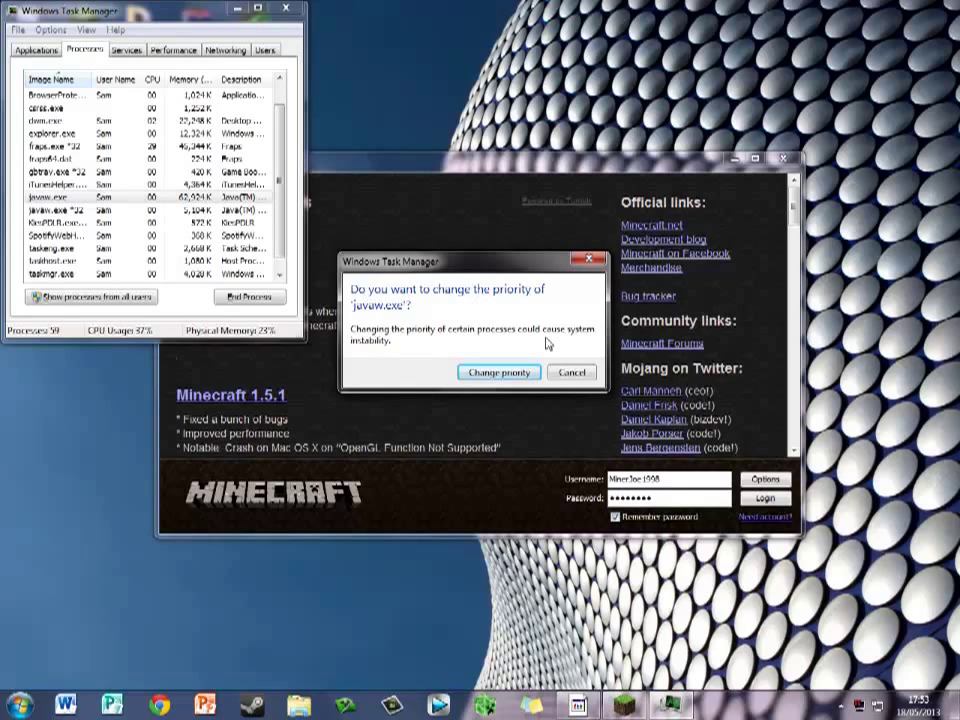
{"action": "left_click", "coordinate": [498, 373]}
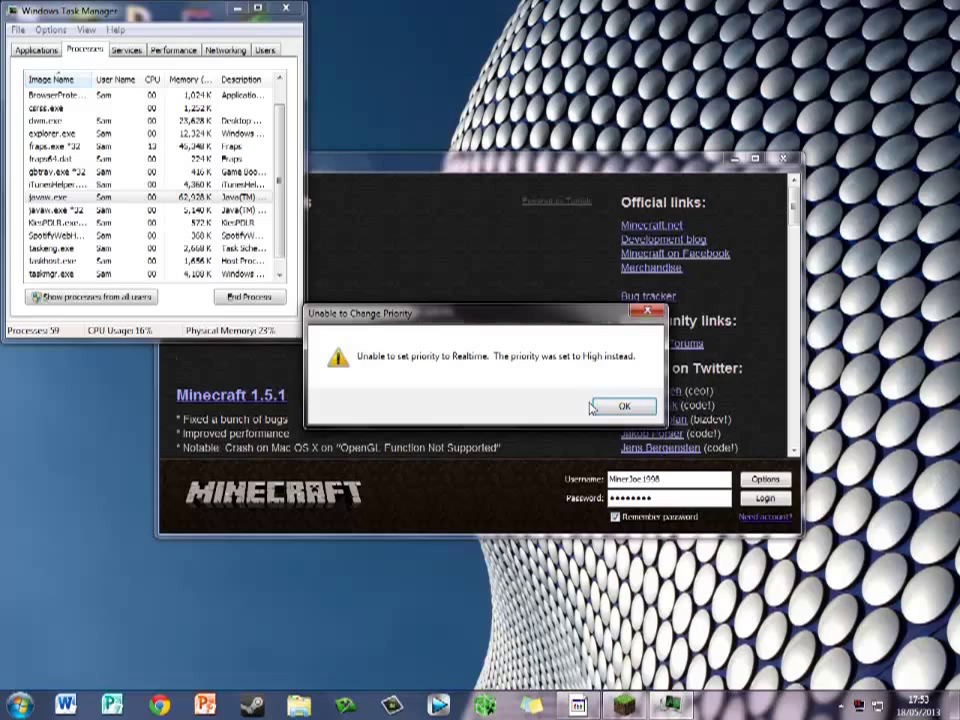
{"action": "left_click", "coordinate": [622, 406]}
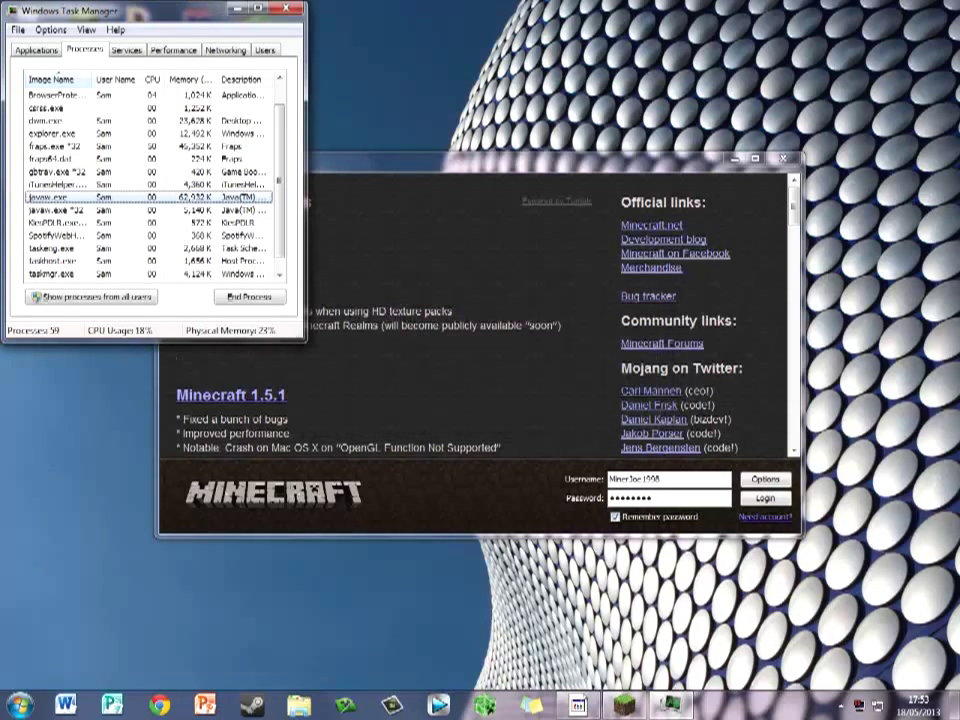
Close Windows Task Manager and the Minecraft Launcher to return to the empty desktop
{"action": "left_click", "coordinate": [458, 325]}
{"action": "left_click", "coordinate": [215, 7]}
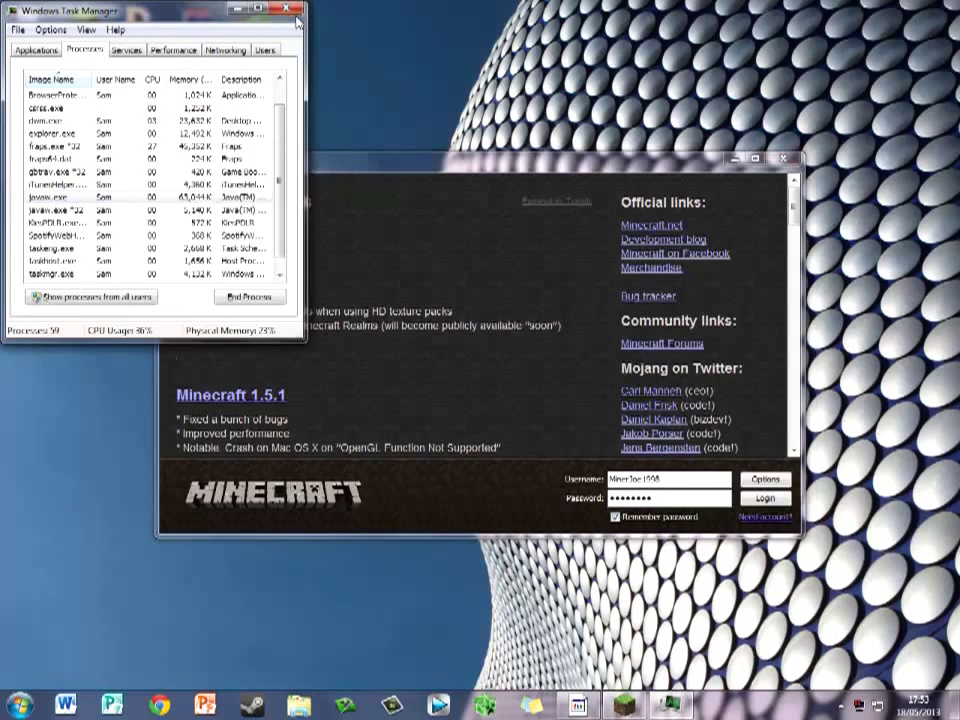
{"action": "left_click", "coordinate": [291, 14]}
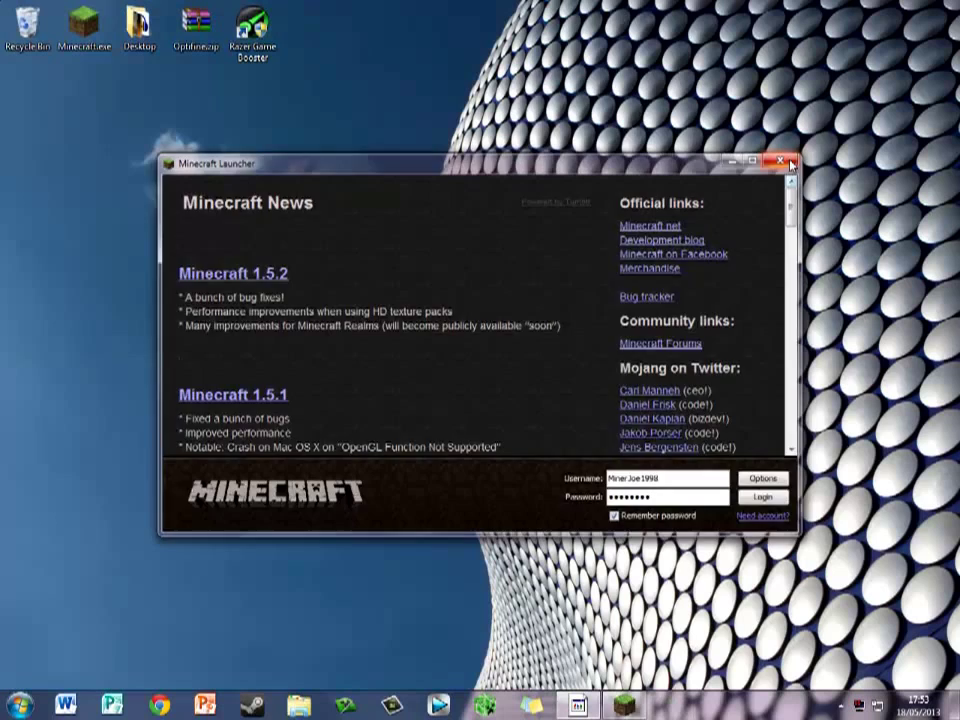
{"action": "key", "text": "alt+F4"}
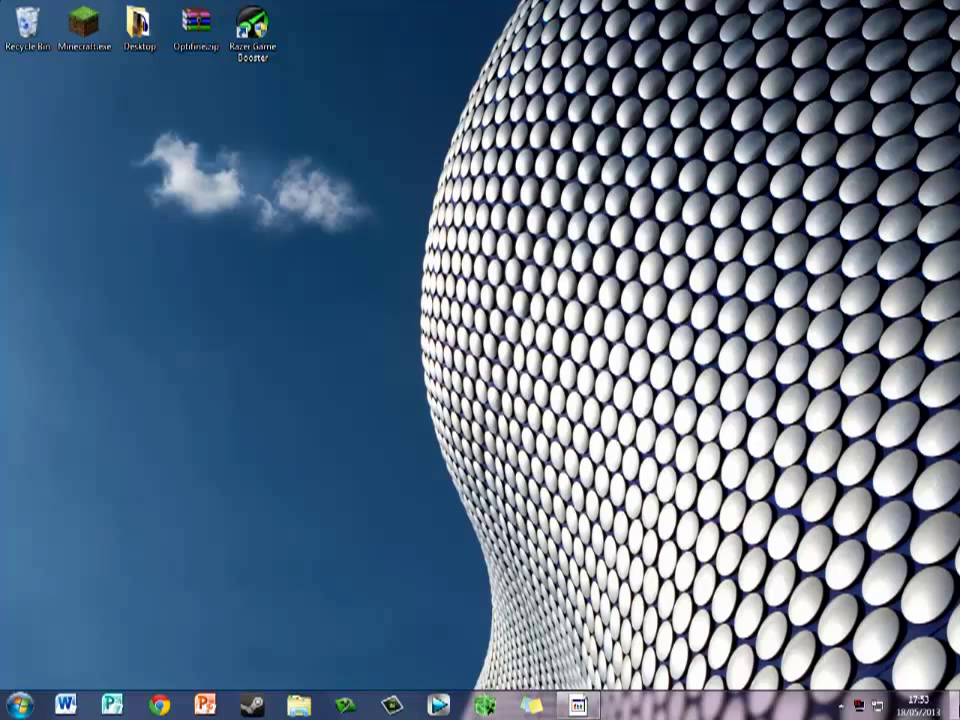
{"action": "left_click_drag", "start_coordinate": [955, 685], "coordinate": [282, 14]}
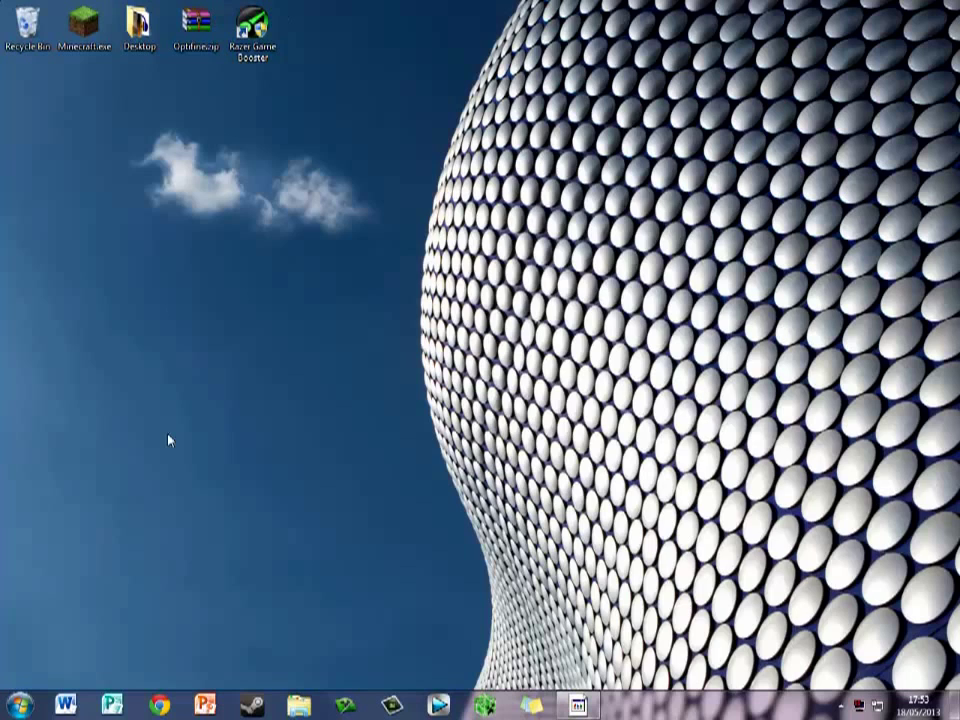